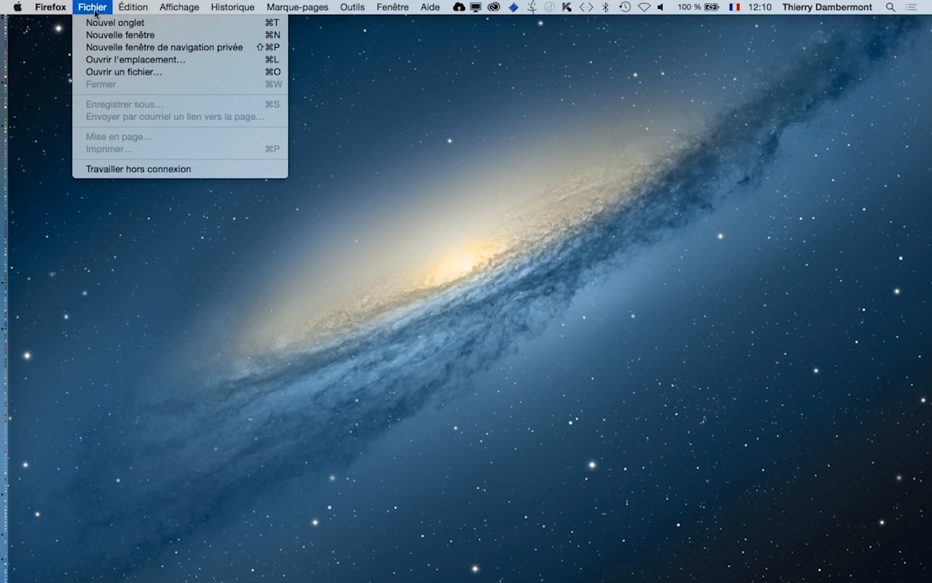
Step: Open a new browser window and search Google Images for animals "public domain"
click(101, 33)
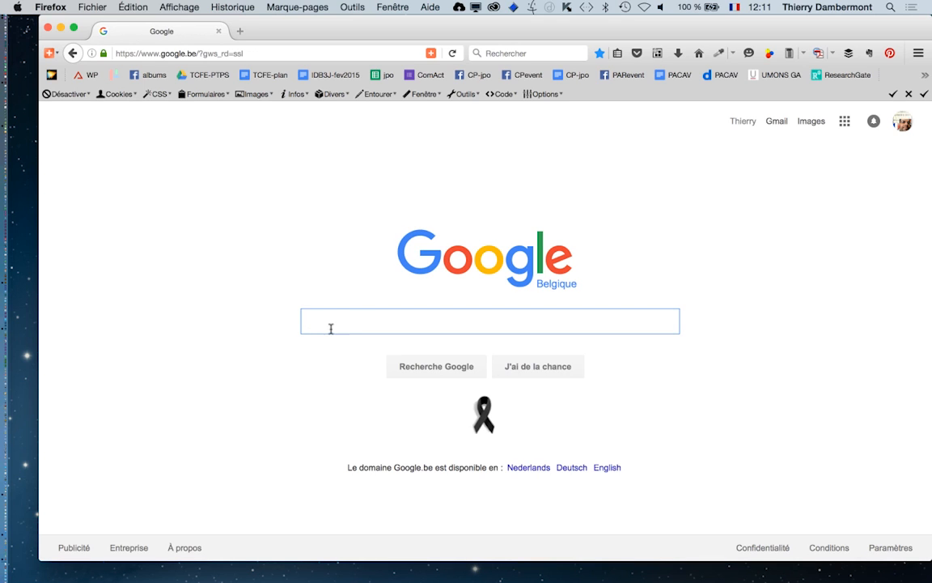
text(animal)
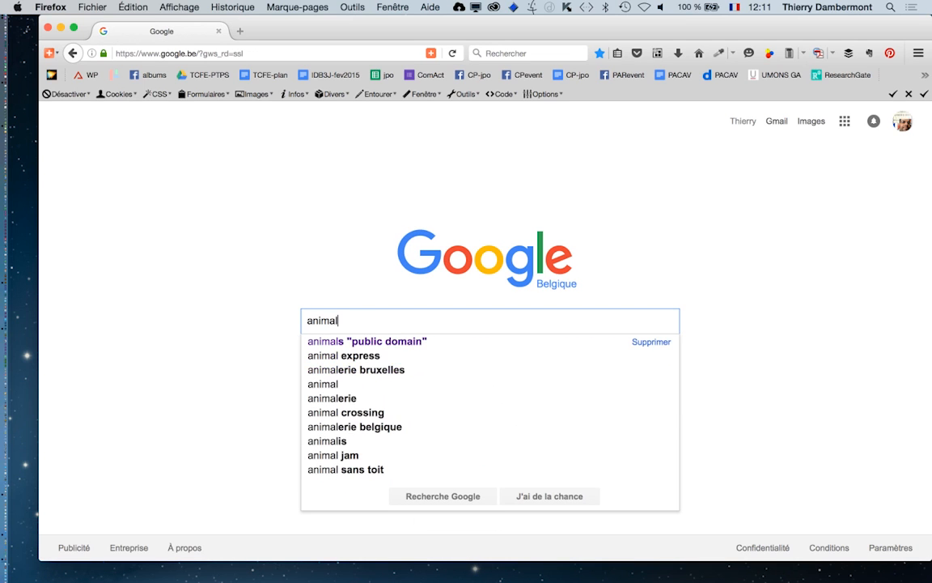
key(Return)
key(BackSpace)
click(339, 340)
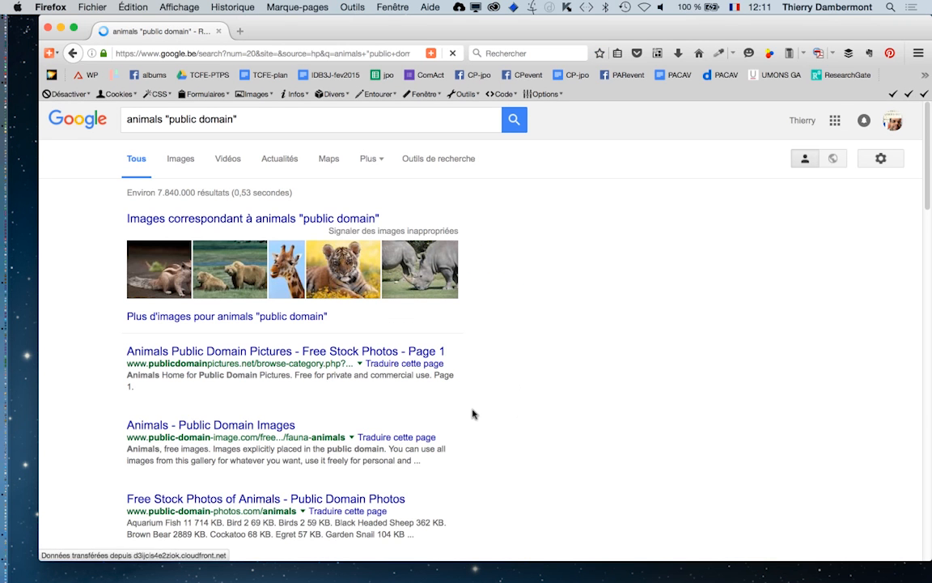
click(181, 158)
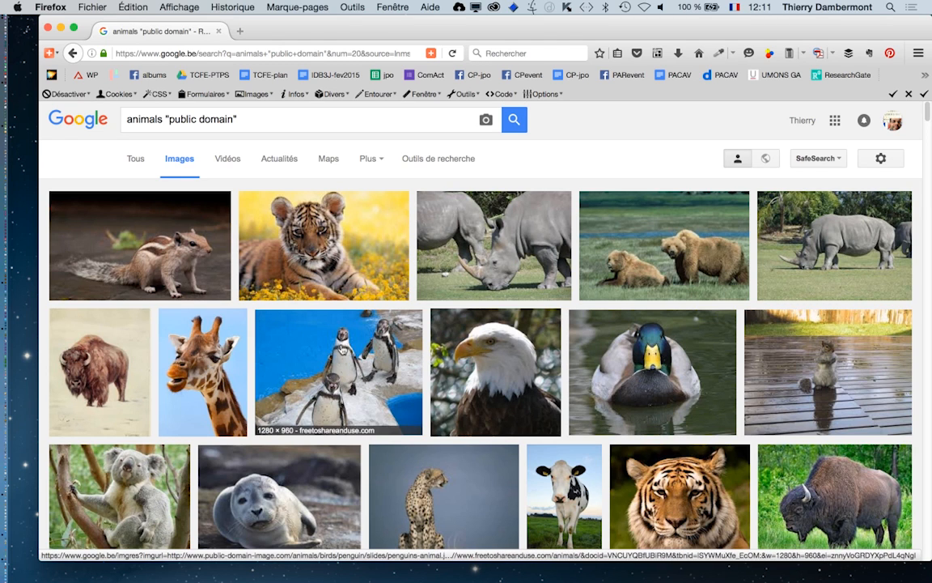
Step: Open the results for the three penguins, the reclining tiger and the striped antelope in separate new tabs
super+click(335, 348)
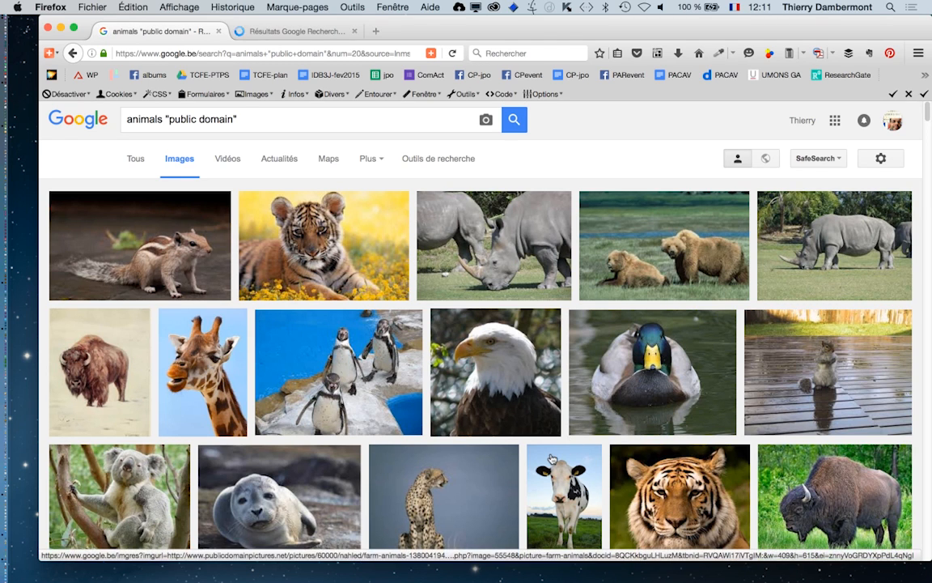
scroll(531, 454, down, 4)
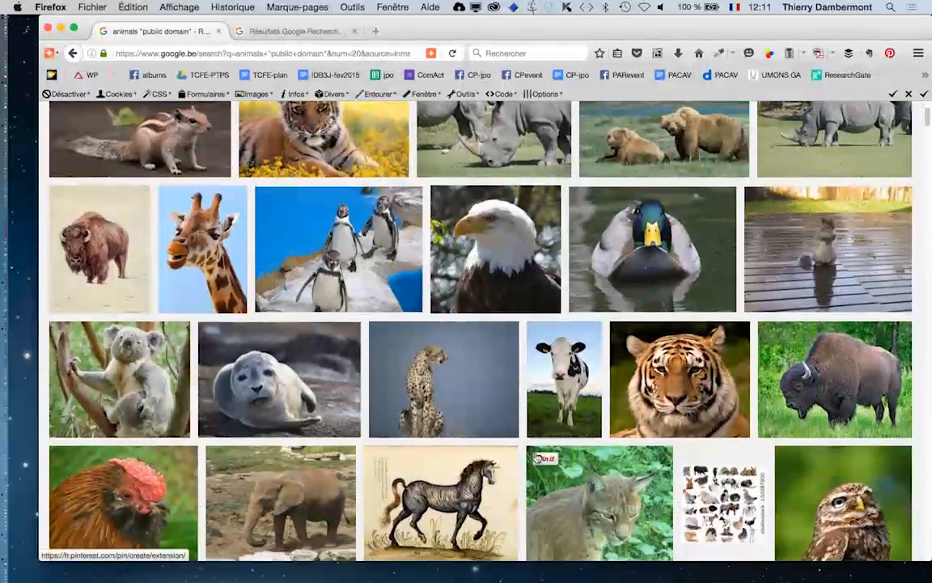
scroll(536, 455, down, 2)
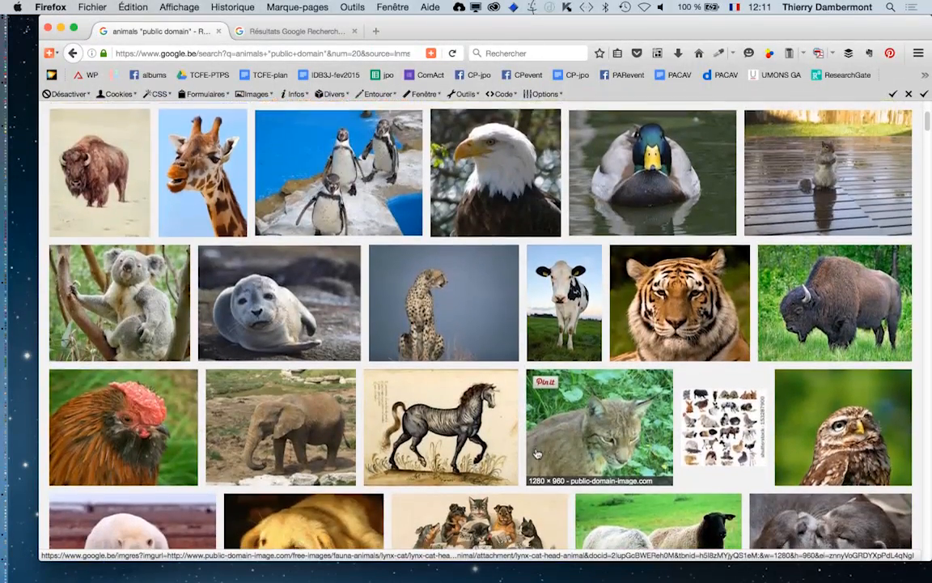
scroll(536, 453, down, 4)
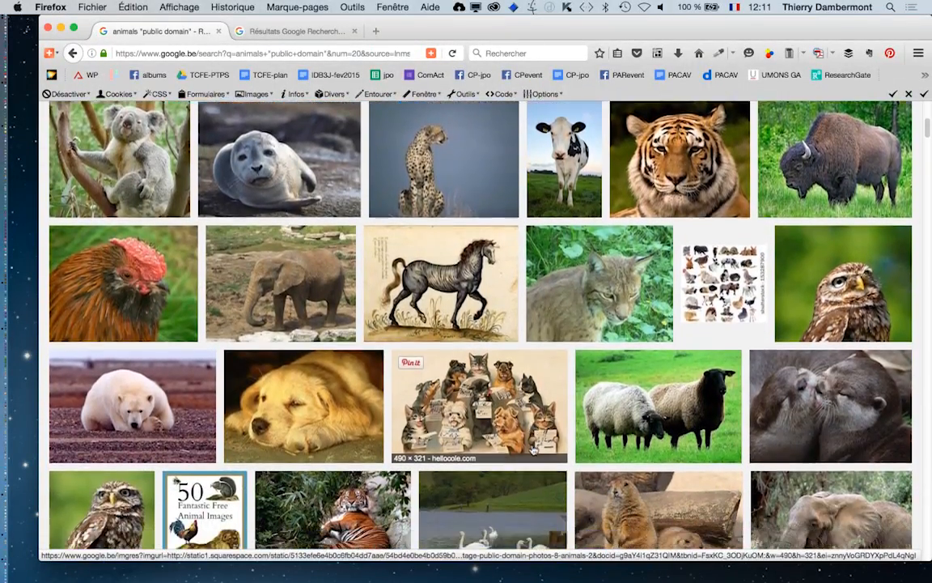
scroll(534, 447, down, 3)
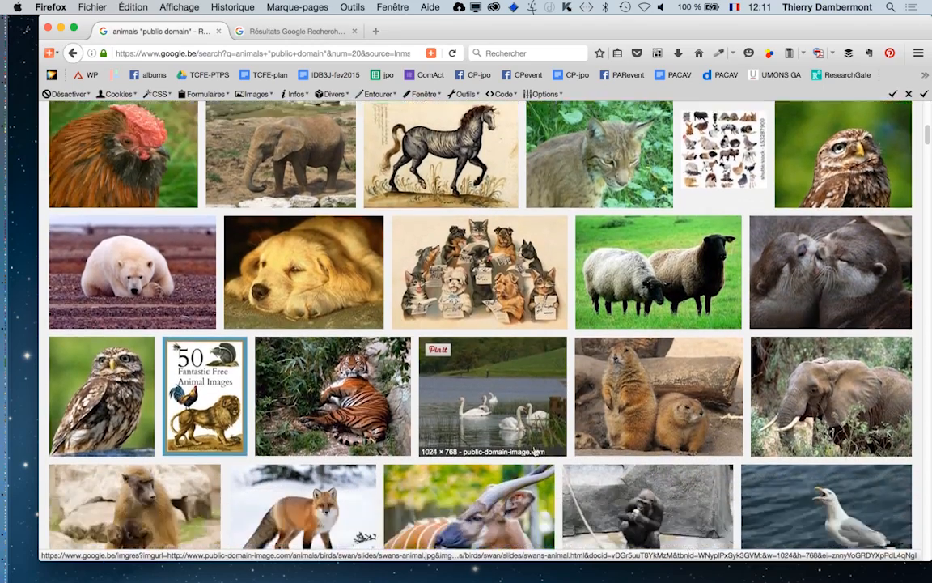
scroll(534, 450, down, 4)
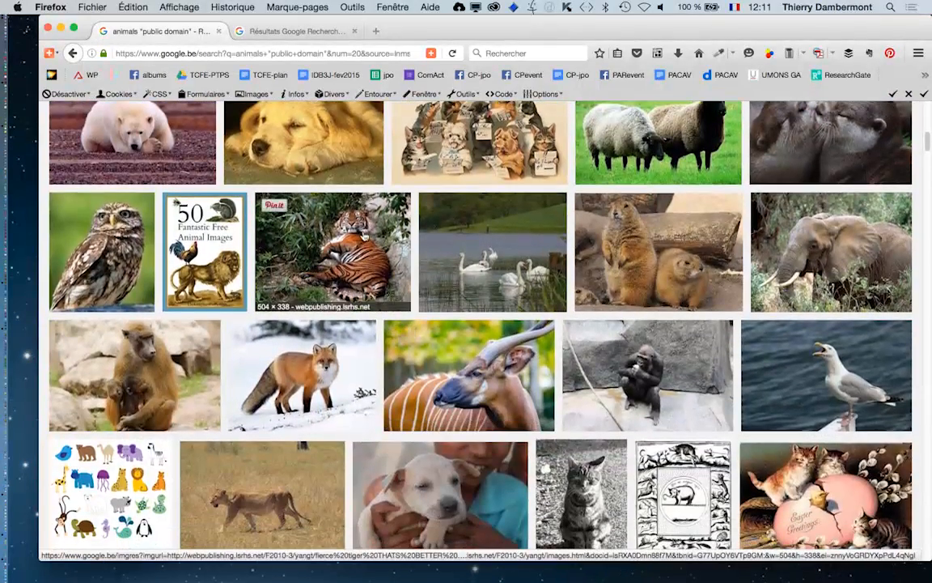
middle_click(527, 431)
middle_click(590, 457)
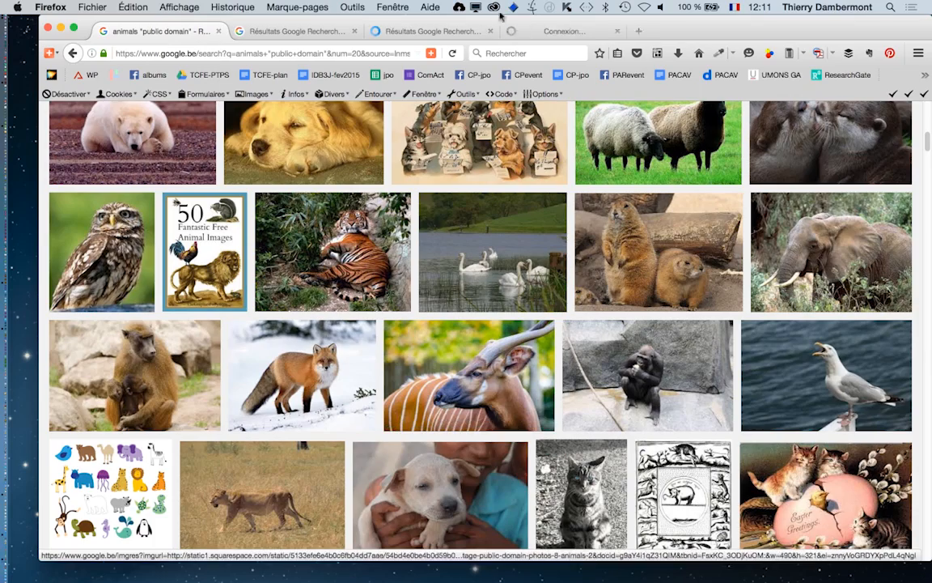
Step: Display the original image file of each of the three opened results: penguins, tiger and striped antelope
click(295, 34)
click(768, 287)
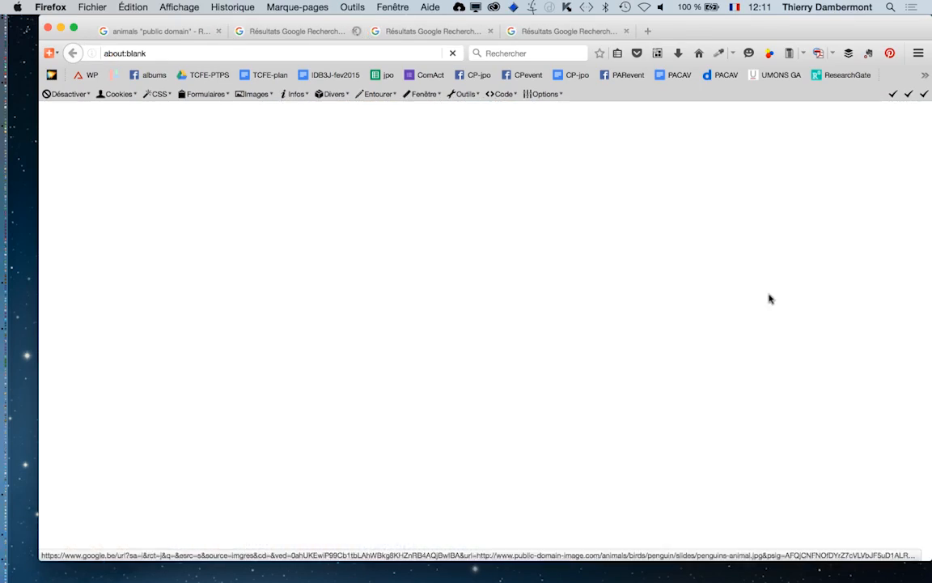
key(ctrl+Tab)
click(748, 283)
key(ctrl+Tab)
click(751, 285)
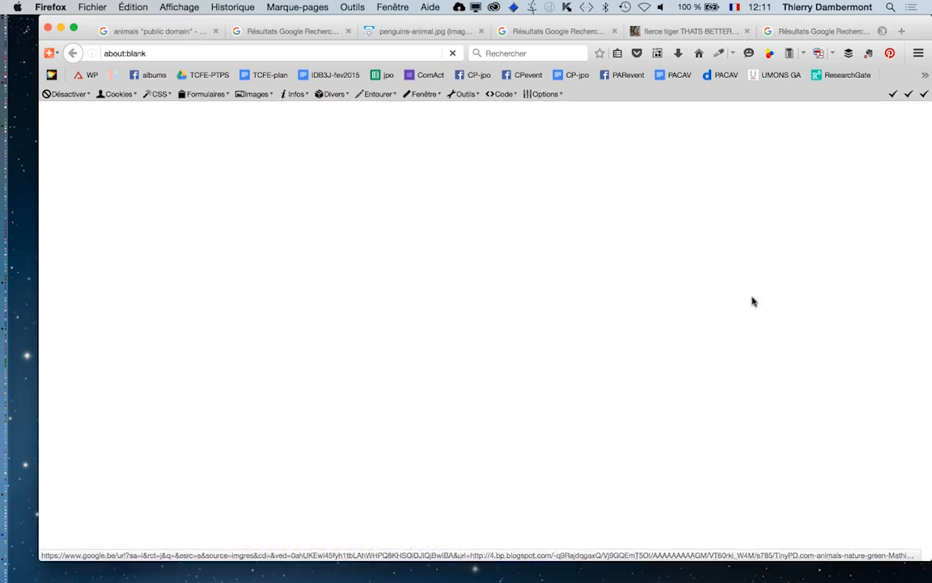
Step: Save the penguin image as penguins-animal.jpg in a new folder "créer des couleurs au départ de photos" inside "TCFE fev2016 travaux en cours"
key(ctrl+Tab)
key(ctrl+Tab)
key(ctrl+Tab)
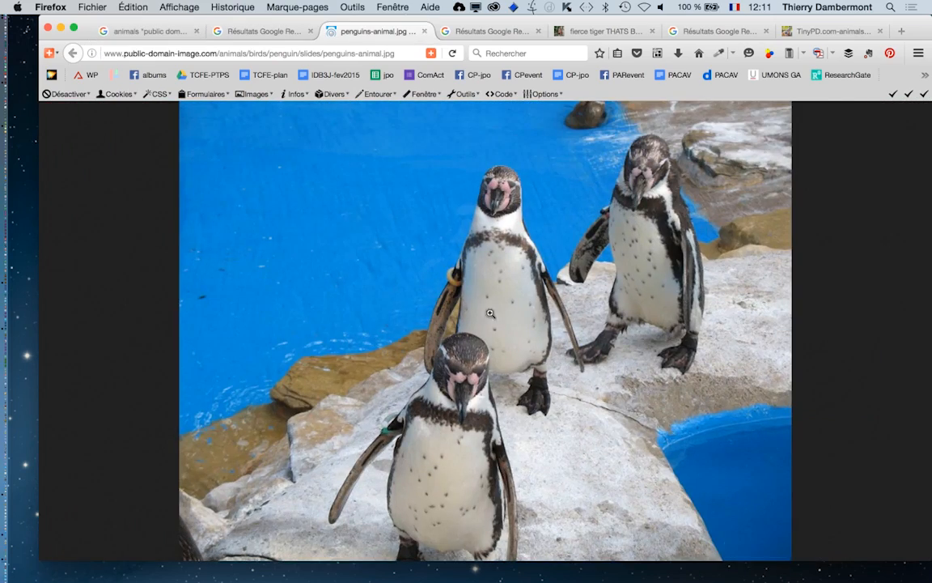
right_click(479, 293)
click(534, 331)
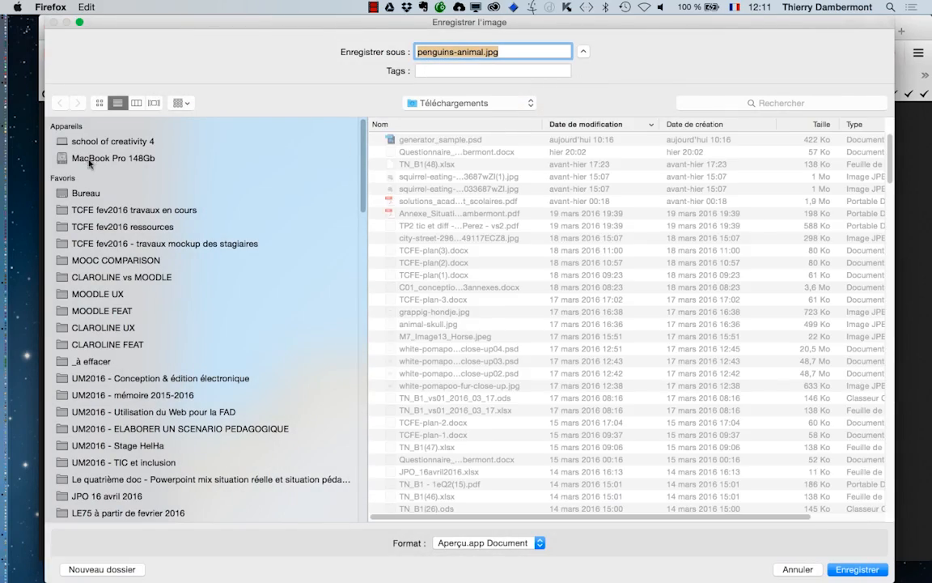
click(97, 194)
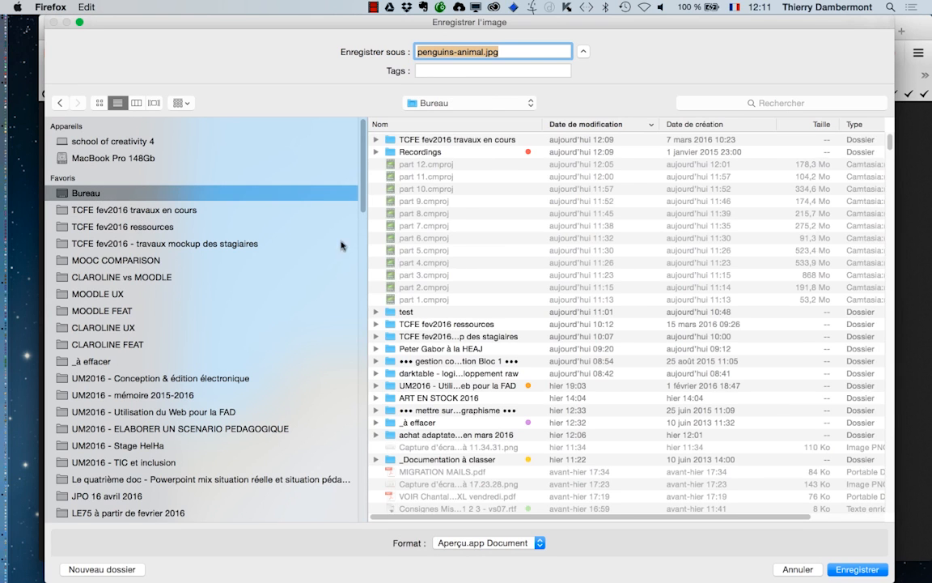
key(Down)
click(103, 569)
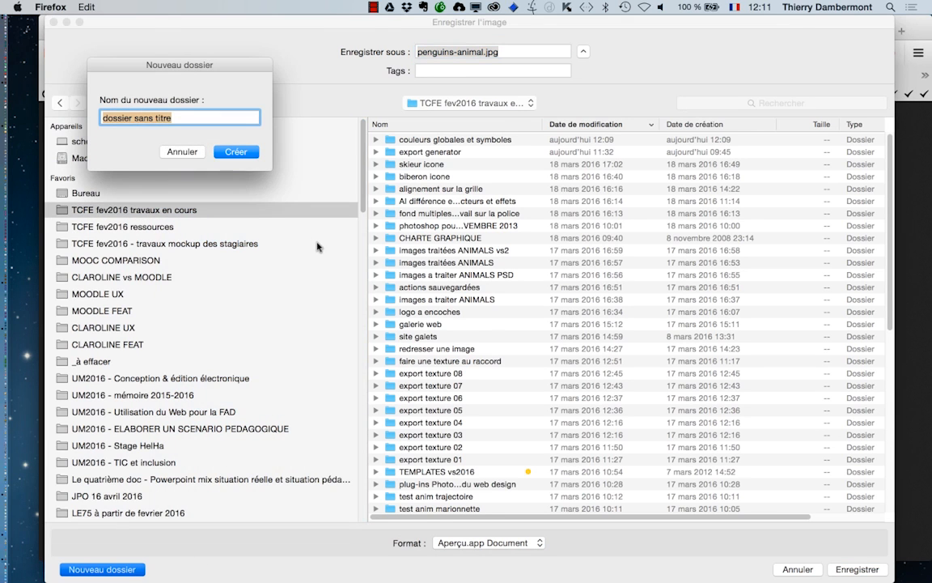
text(créer des couleurs au départ d)
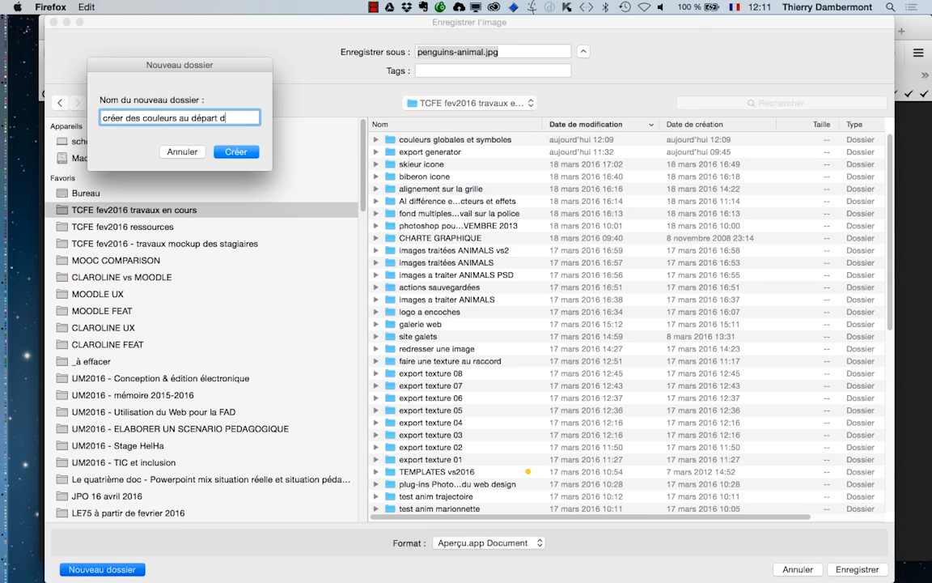
text(os)
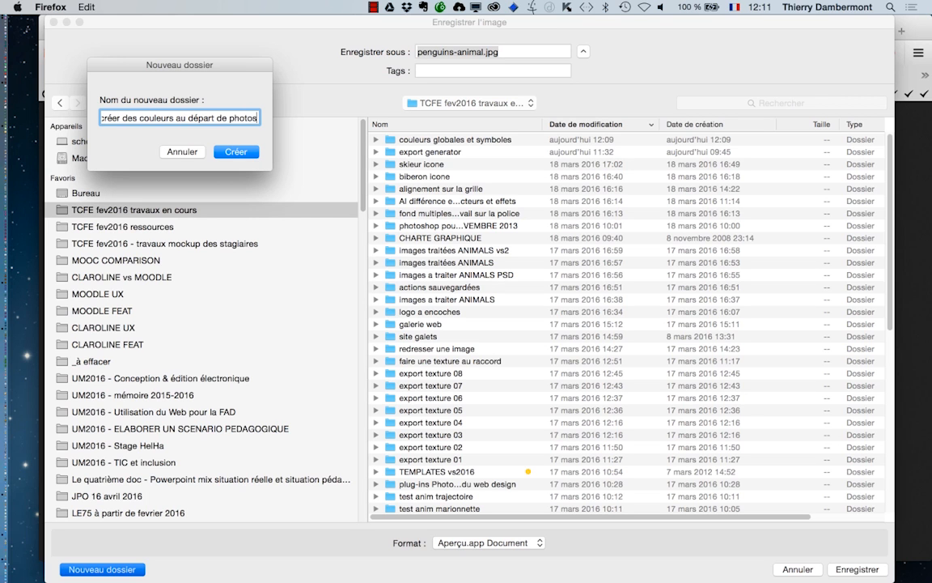
click(236, 151)
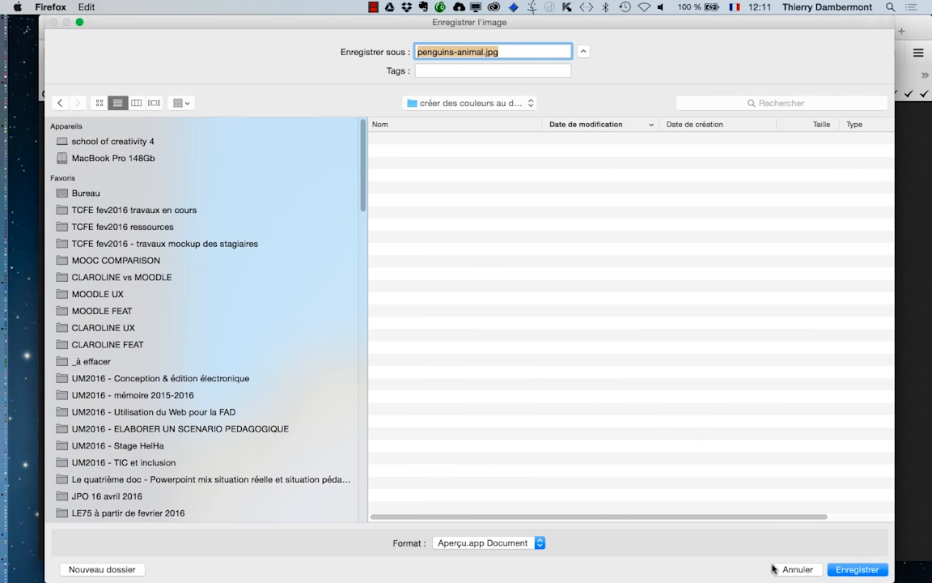
key(Return)
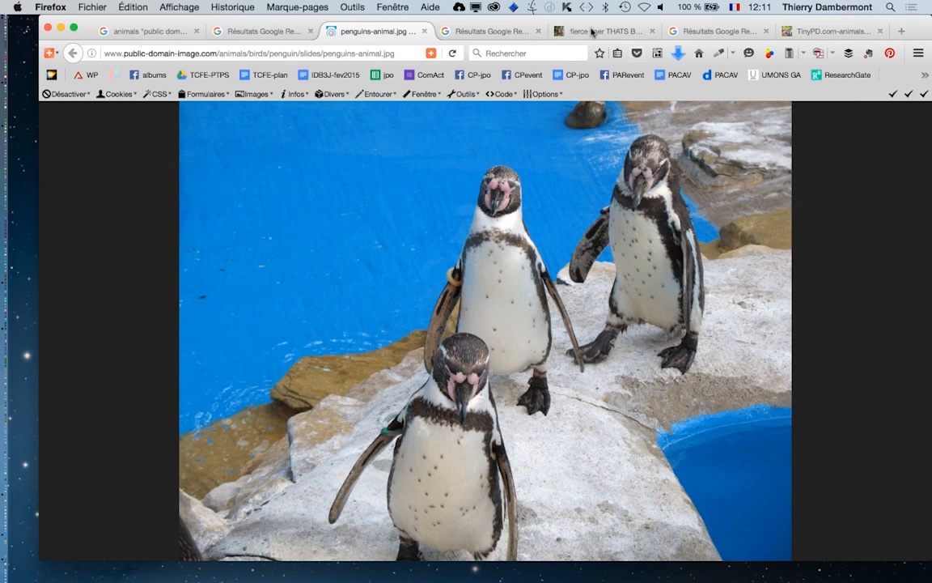
Step: Save the full reclining tiger image under its proposed name in the same folder as the penguin image
click(449, 32)
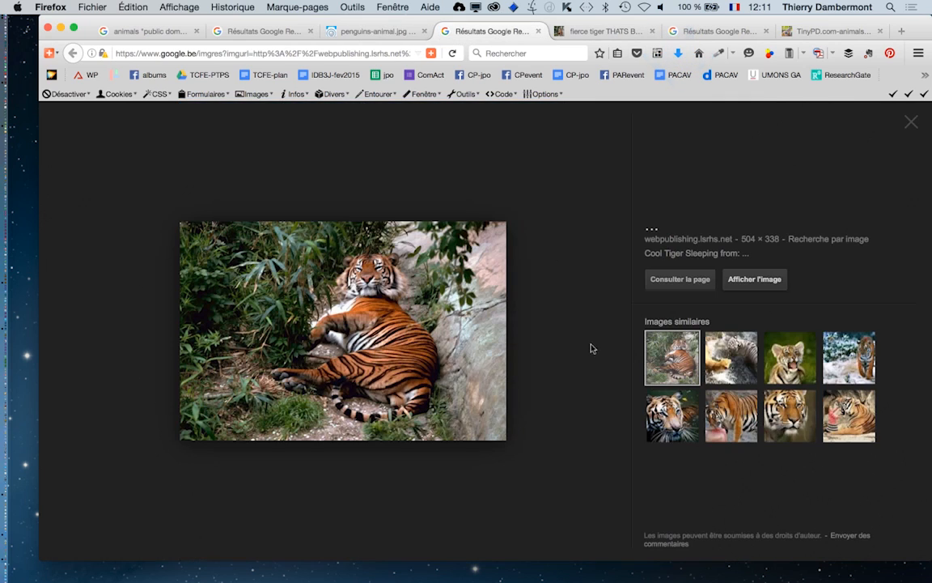
click(764, 280)
right_click(428, 299)
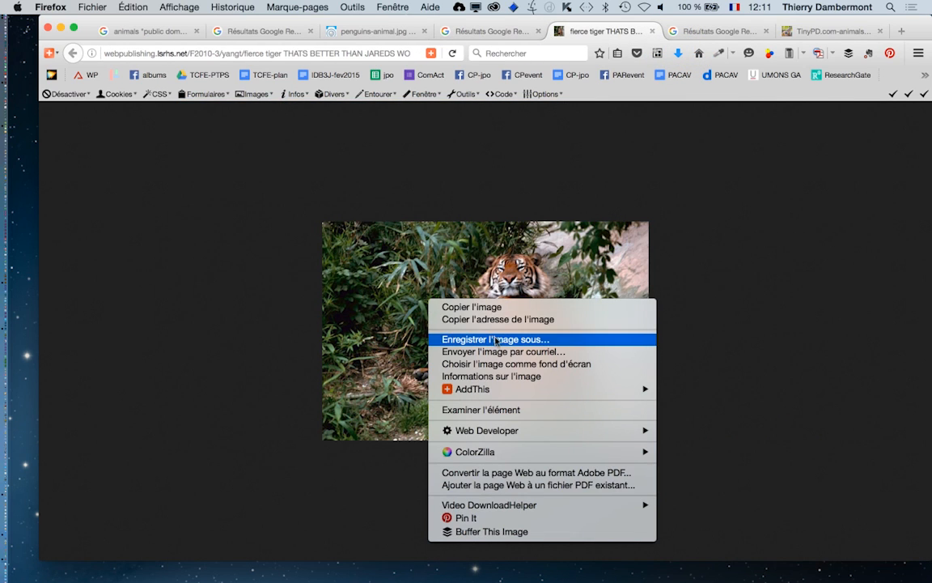
click(496, 341)
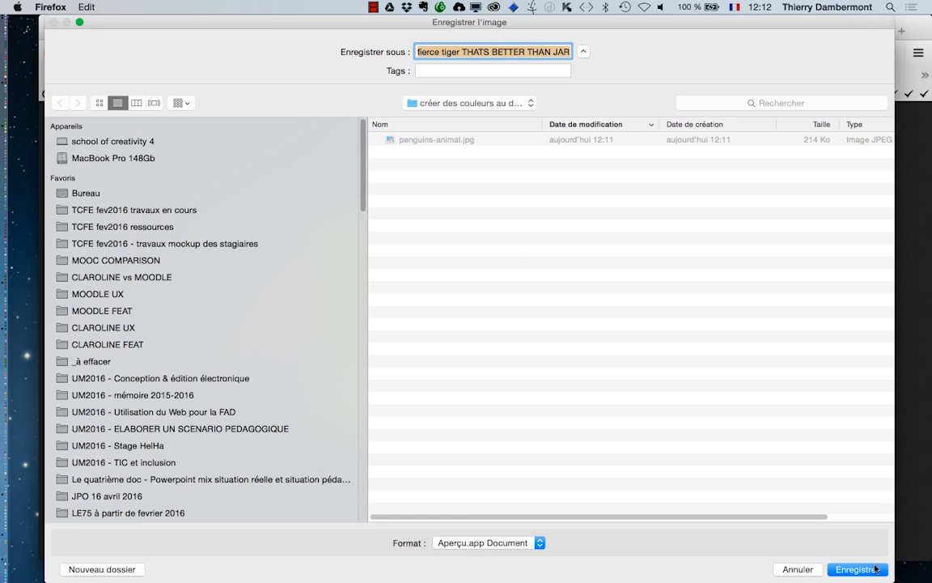
click(858, 569)
Step: Save the striped antelope image in the "créer des couleurs au départ de photos" folder inside "TCFE fev2016 travaux en cours"
key(ctrl+Tab)
key(ctrl+Tab)
right_click(449, 294)
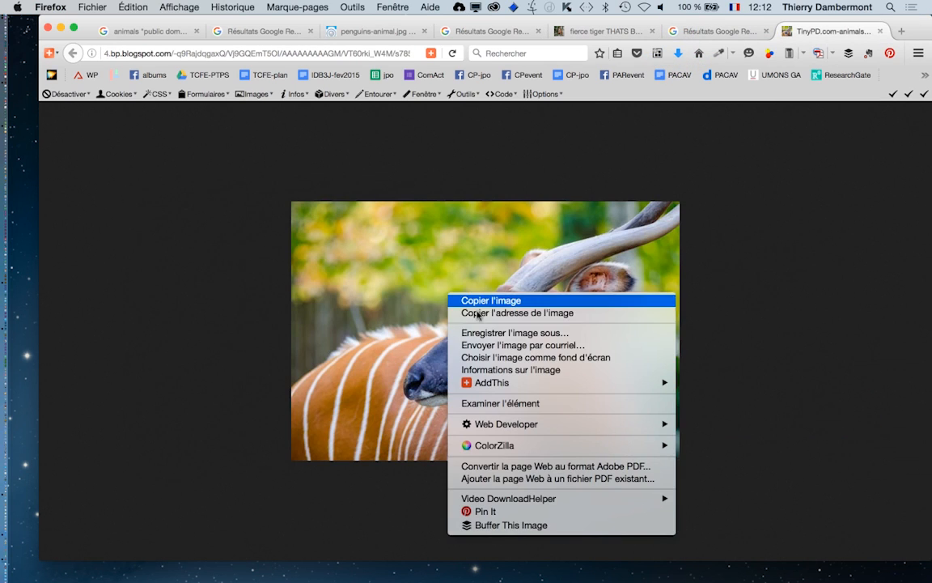
click(486, 332)
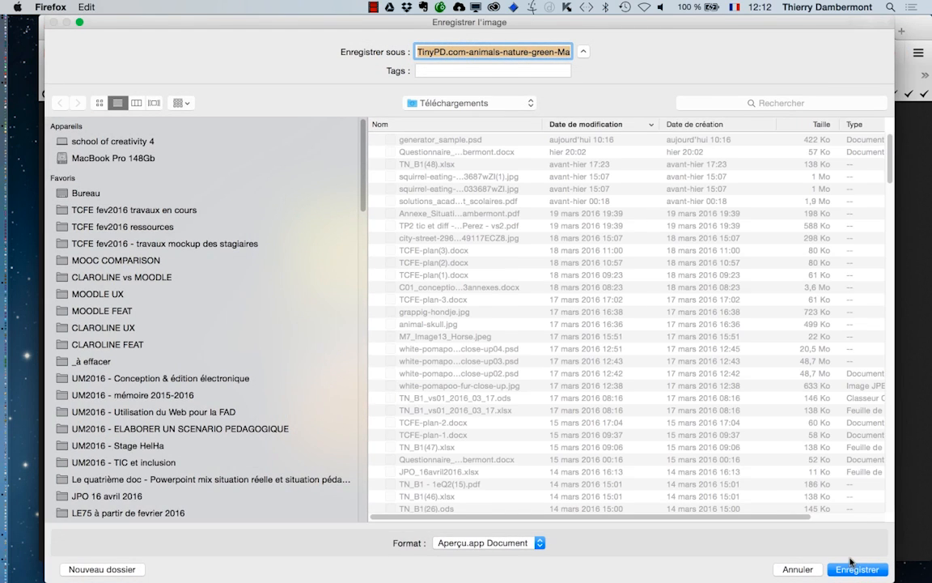
click(254, 210)
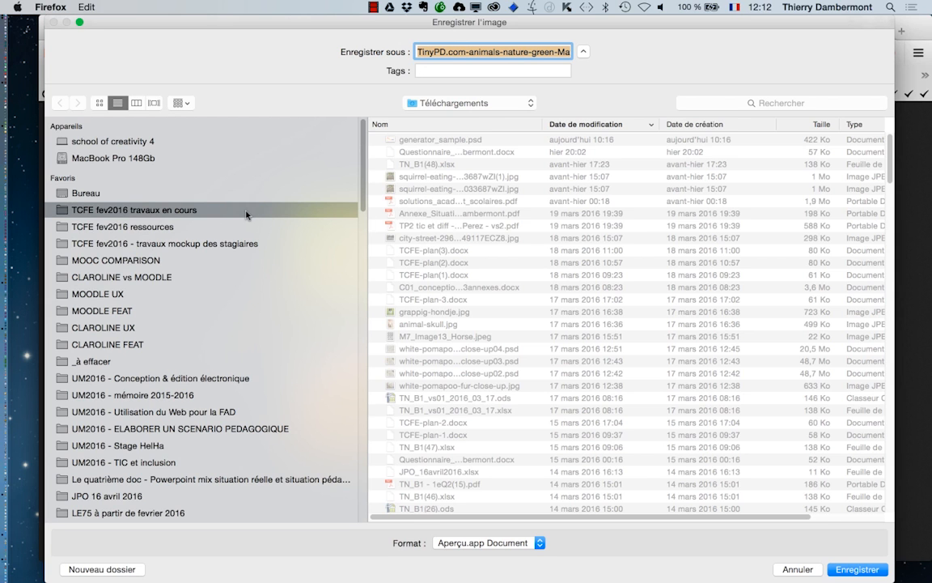
double_click(473, 167)
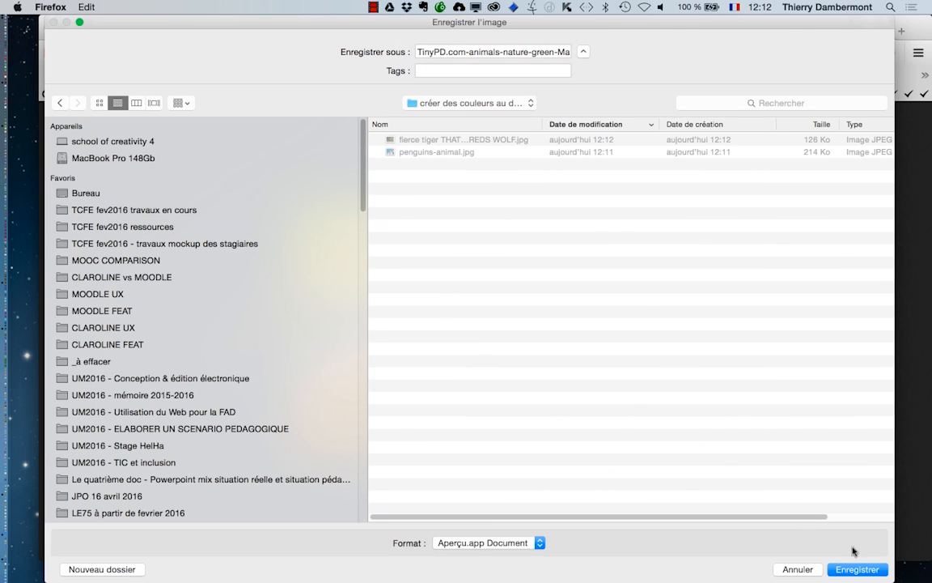
click(857, 569)
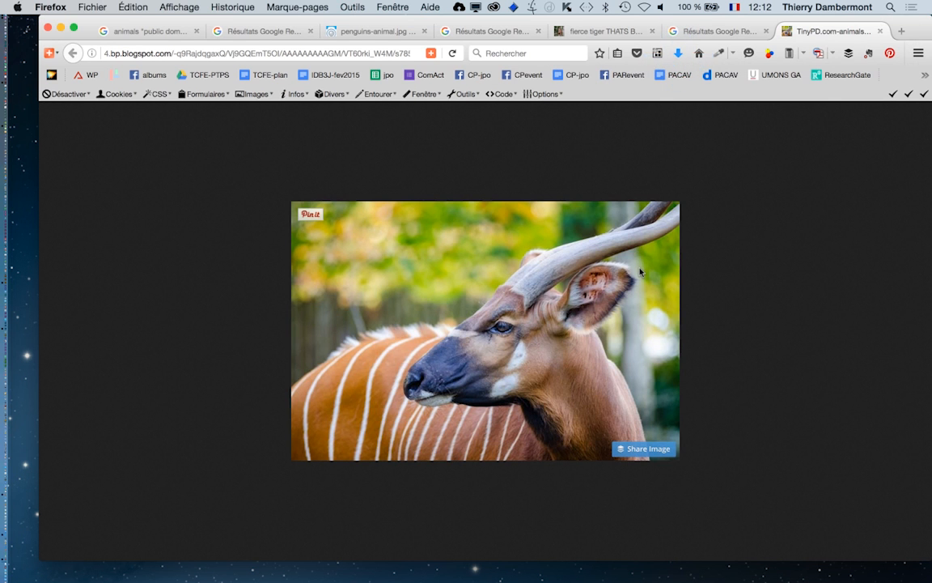
Step: Minimize the browser window, switch to Illustrator CC and create a new blank RGB document
click(60, 29)
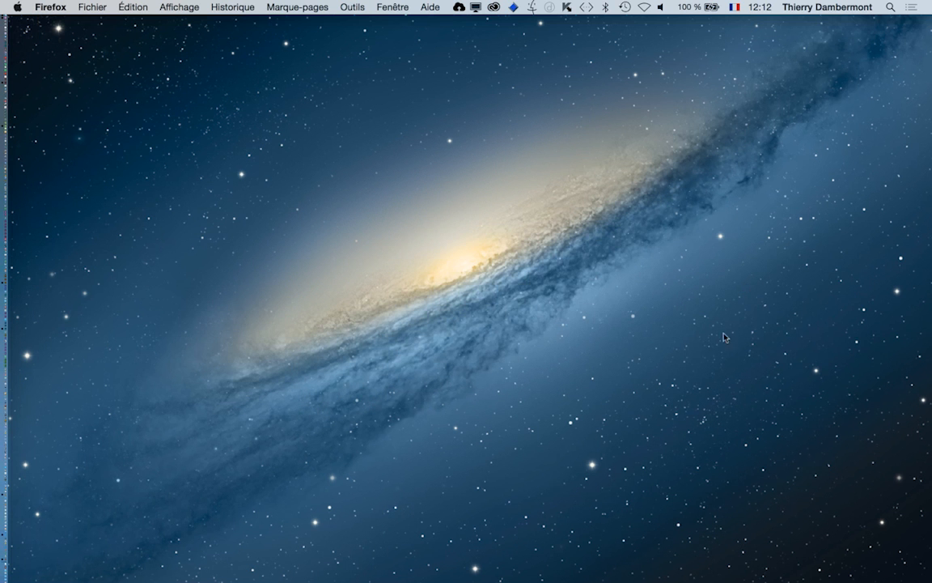
key(super+Tab)
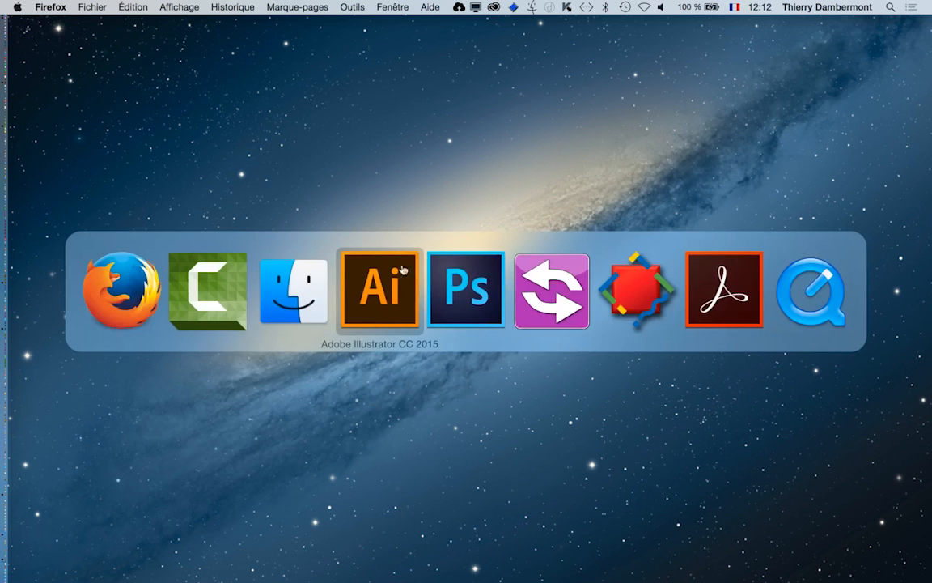
click(383, 313)
click(120, 6)
click(122, 24)
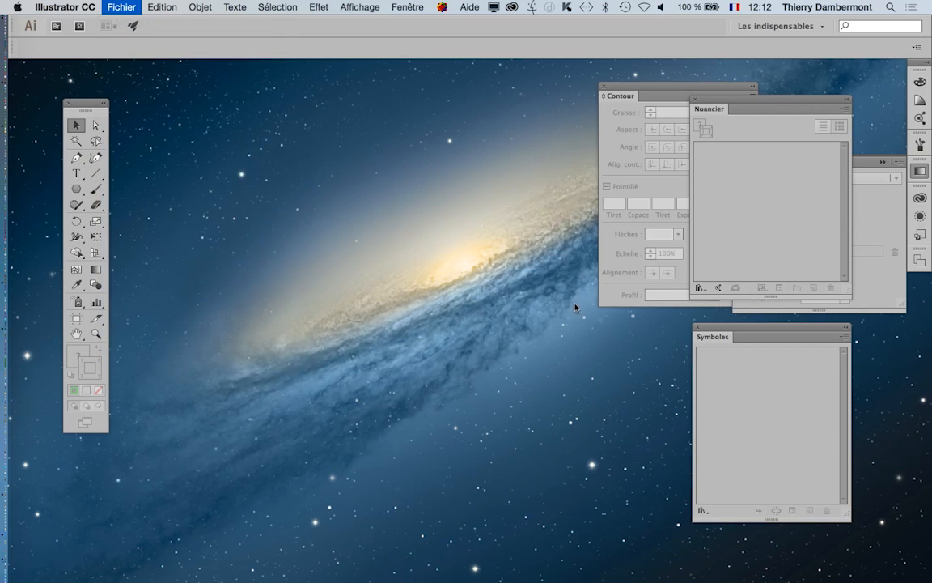
click(553, 366)
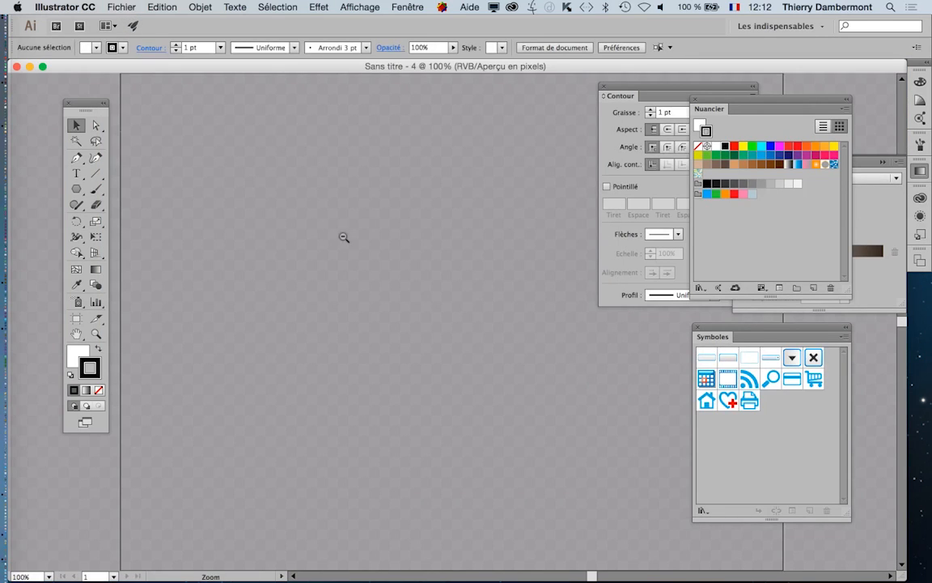
alt+super+click(343, 237)
drag(412, 348, 264, 350)
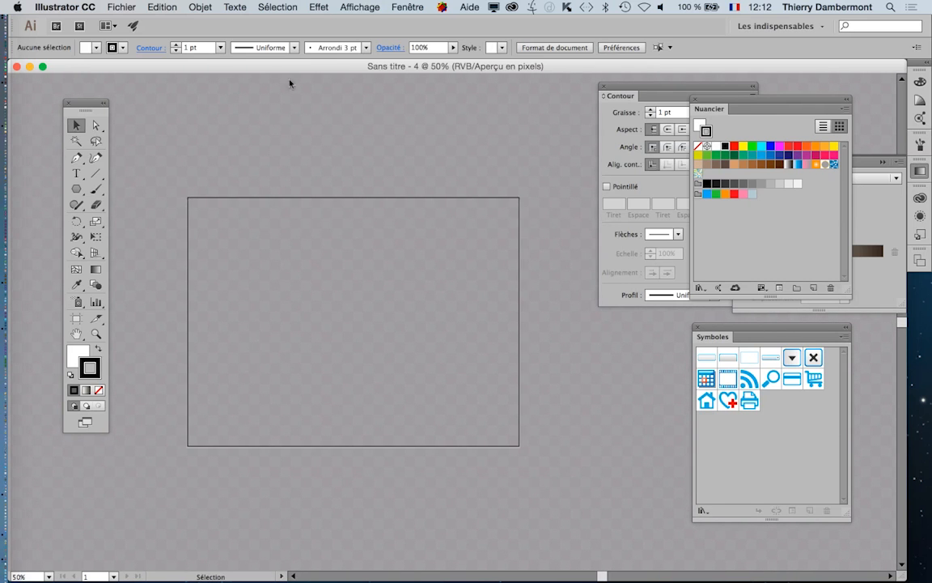
Step: Place the striped antelope photo from "créer des couleurs au départ de photos" as a link at a custom size on the artboard, and delete it
click(123, 7)
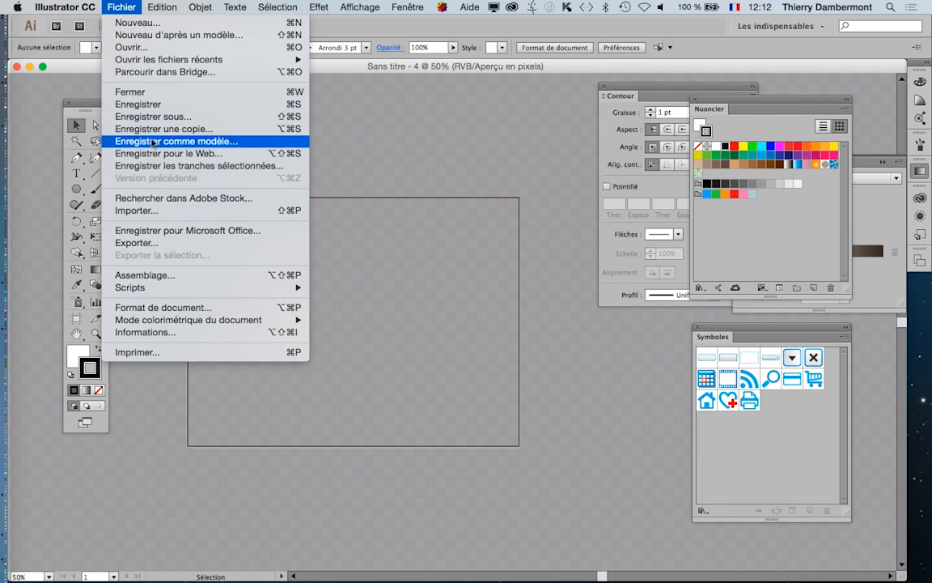
click(171, 211)
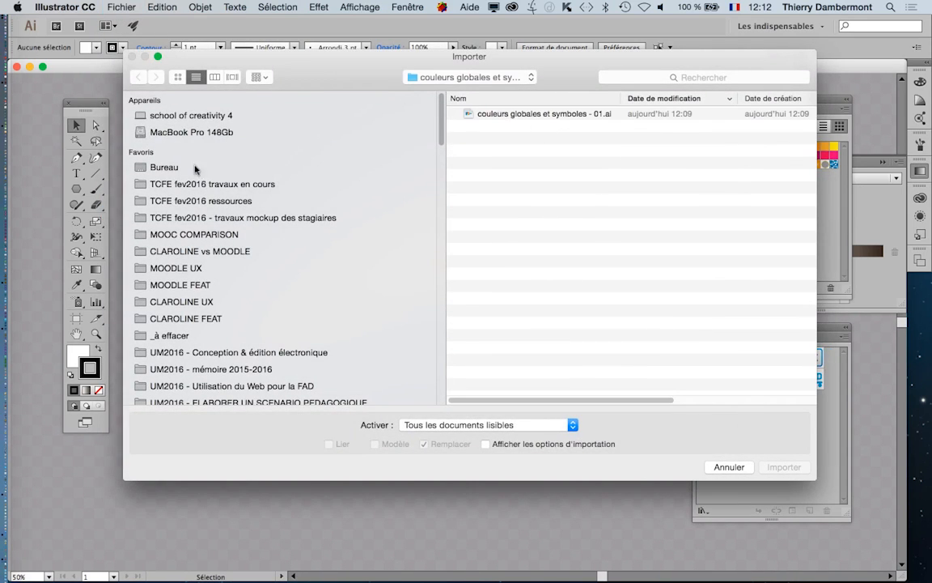
click(188, 184)
double_click(531, 114)
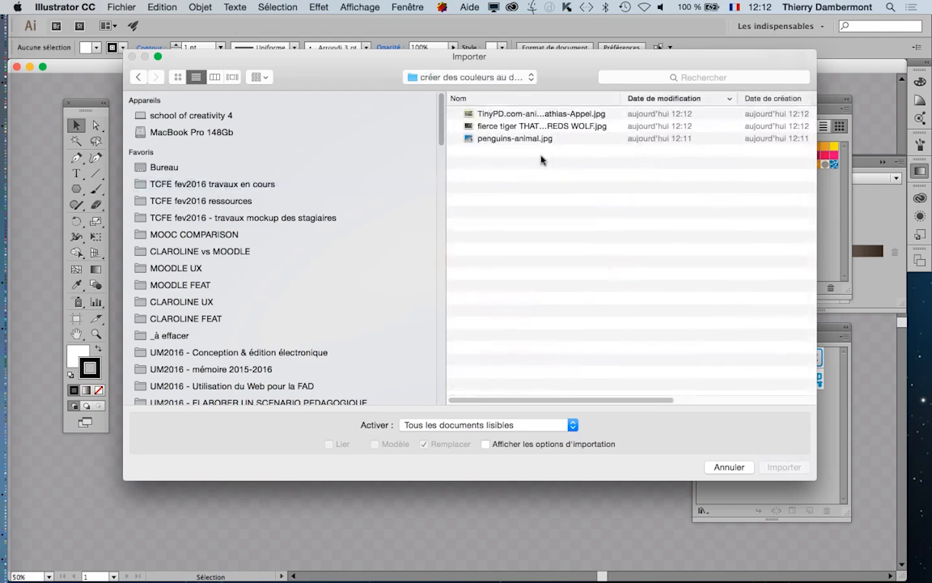
click(177, 77)
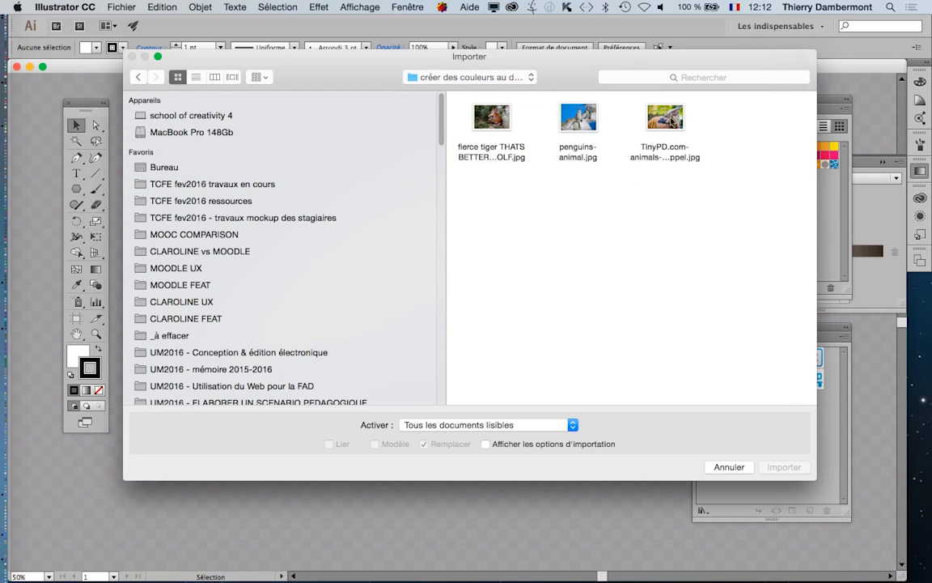
click(665, 118)
click(783, 467)
drag(213, 207, 387, 323)
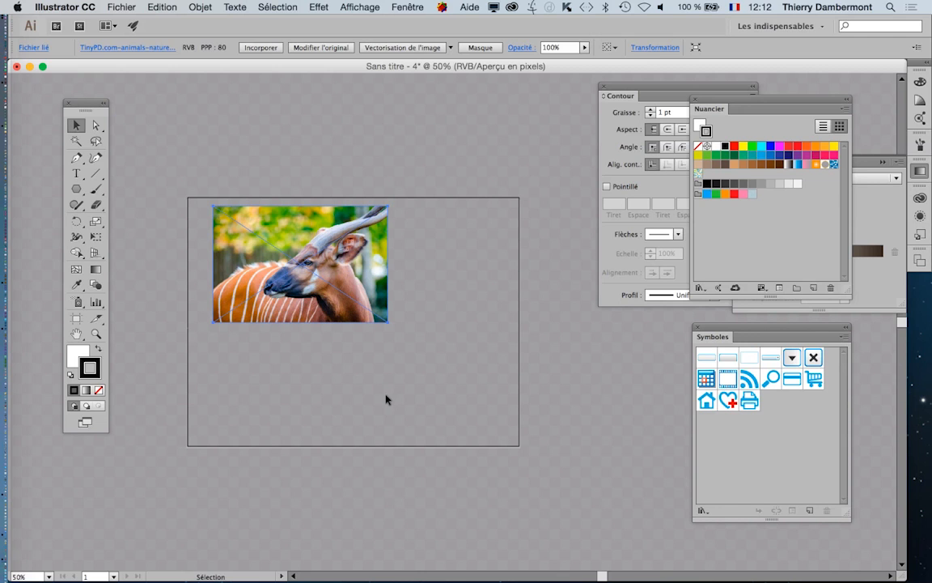
key(Delete)
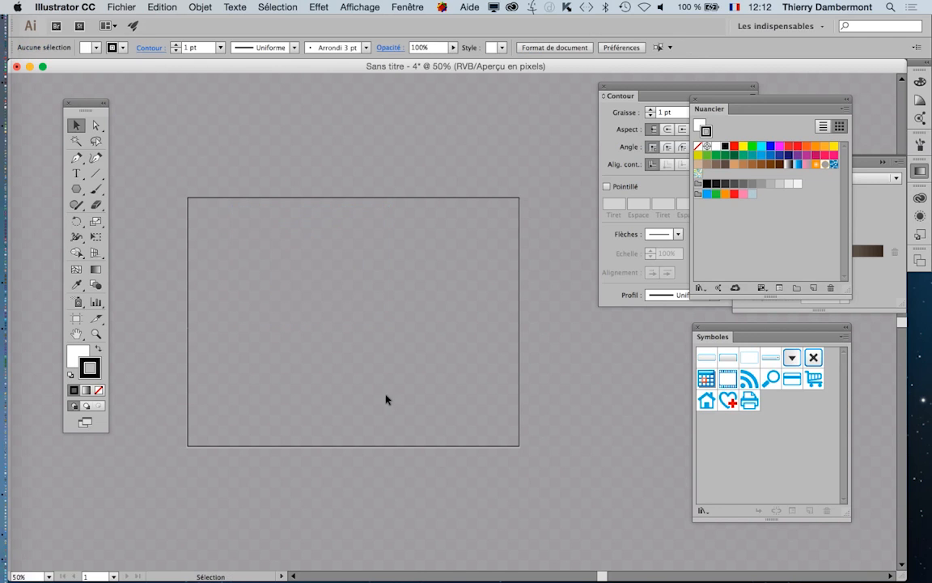
Step: Place the antelope photo as a linked image at its original size in the upper-left area of the artboard
click(119, 6)
click(143, 207)
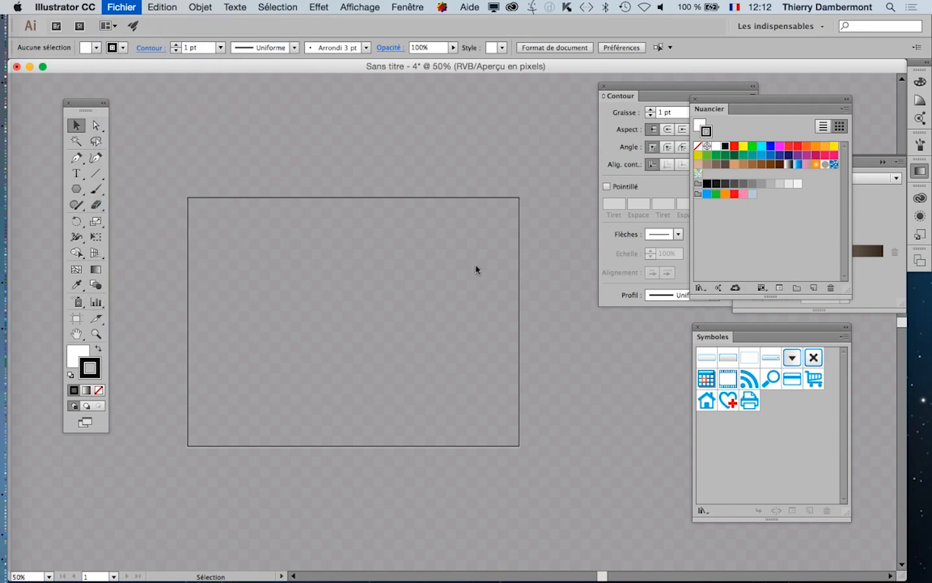
click(665, 122)
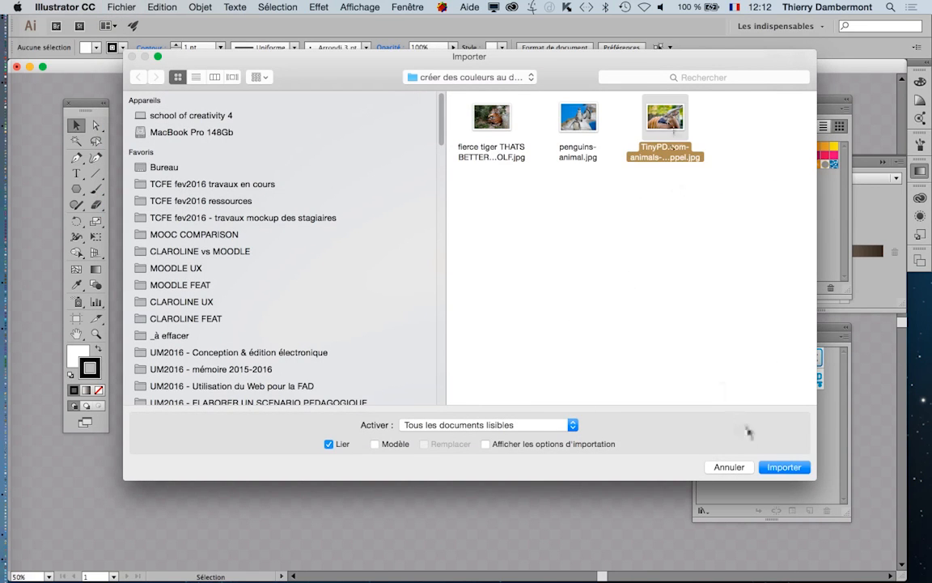
click(782, 468)
click(200, 221)
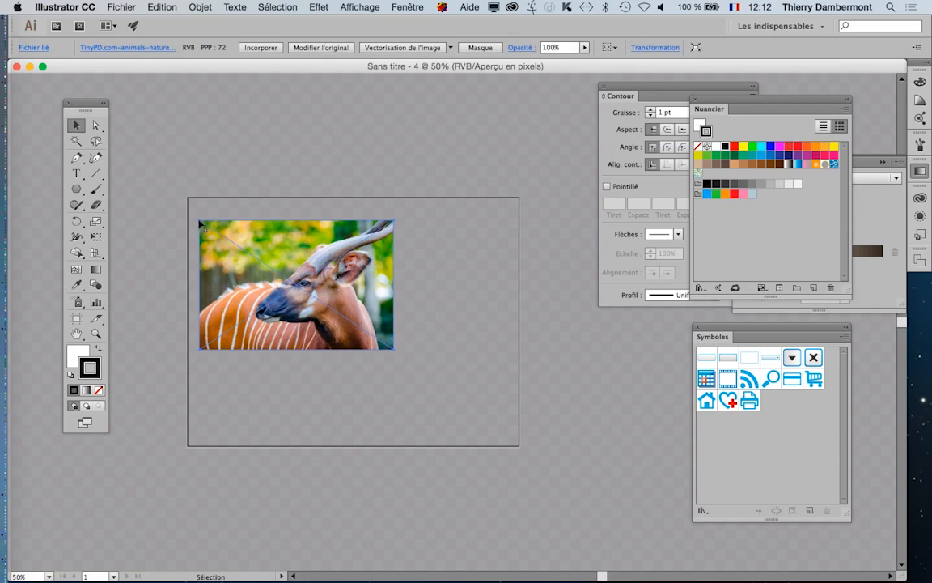
Step: Place penguins-animal.jpg as a linked image at its original size to the right of the antelope photo
click(121, 8)
click(136, 210)
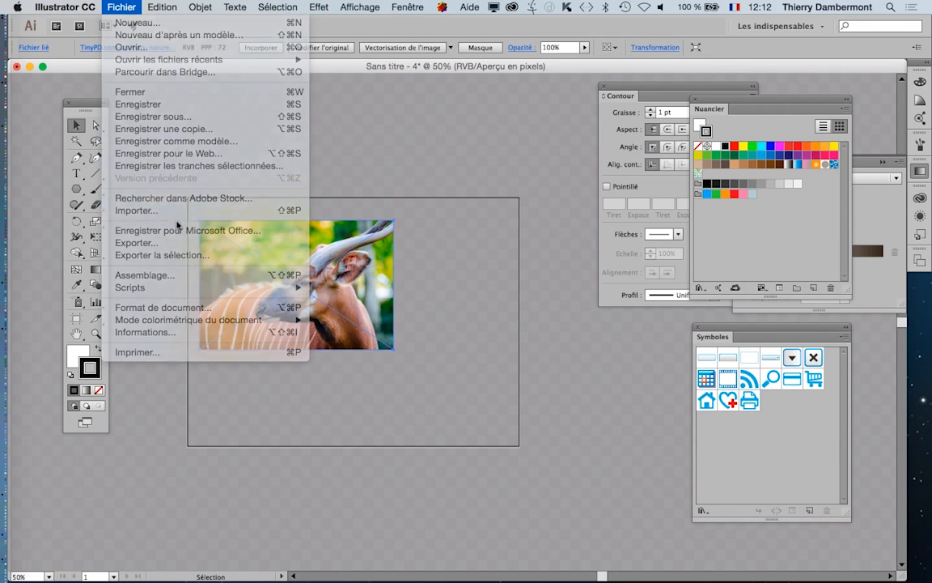
click(570, 147)
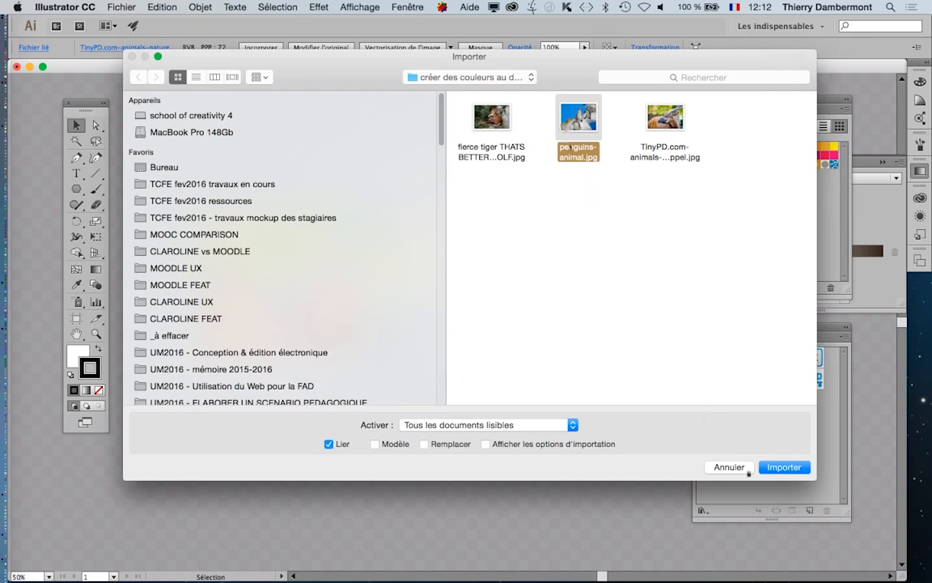
click(783, 468)
click(408, 208)
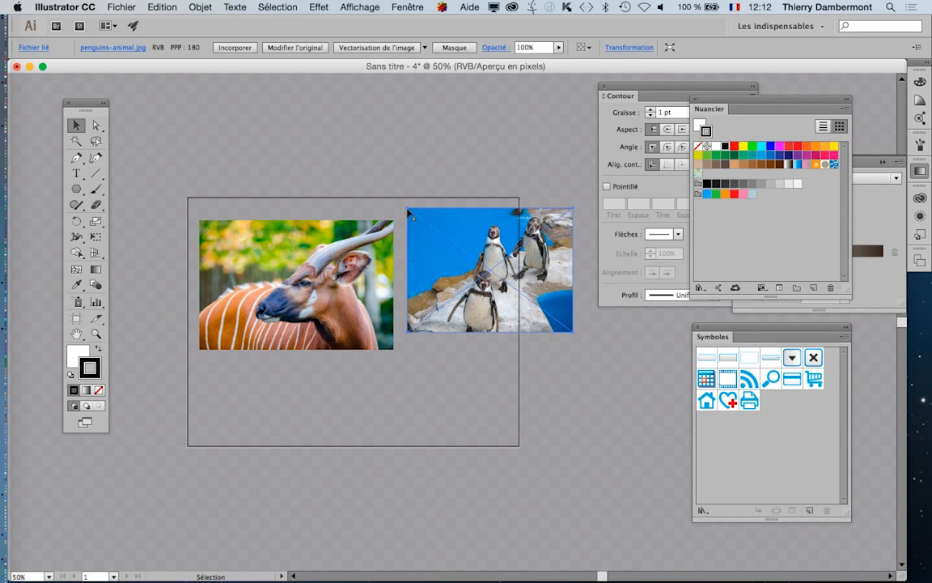
Step: Place the tiger photo as a link at its original size below the antelope photo, and delete all three placed photos
click(121, 7)
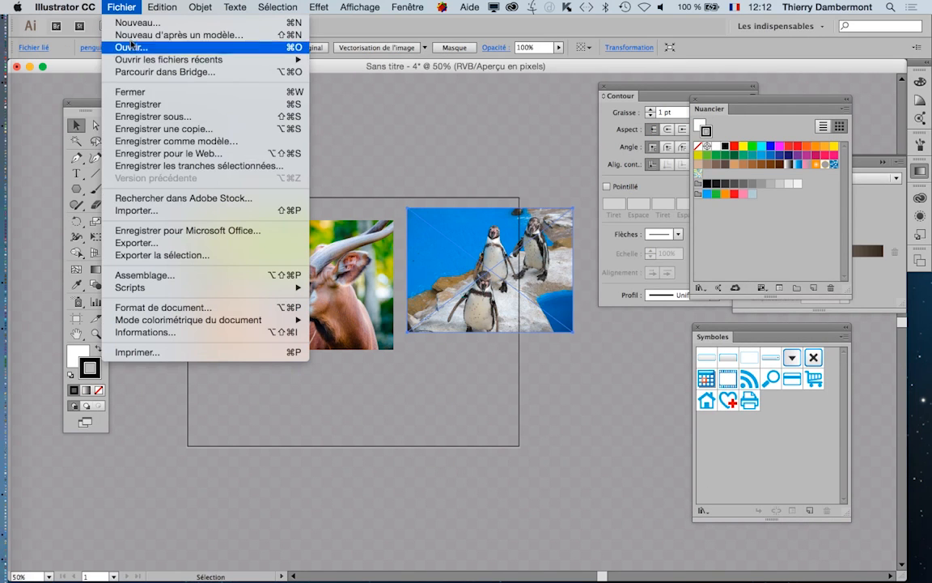
click(133, 207)
click(518, 154)
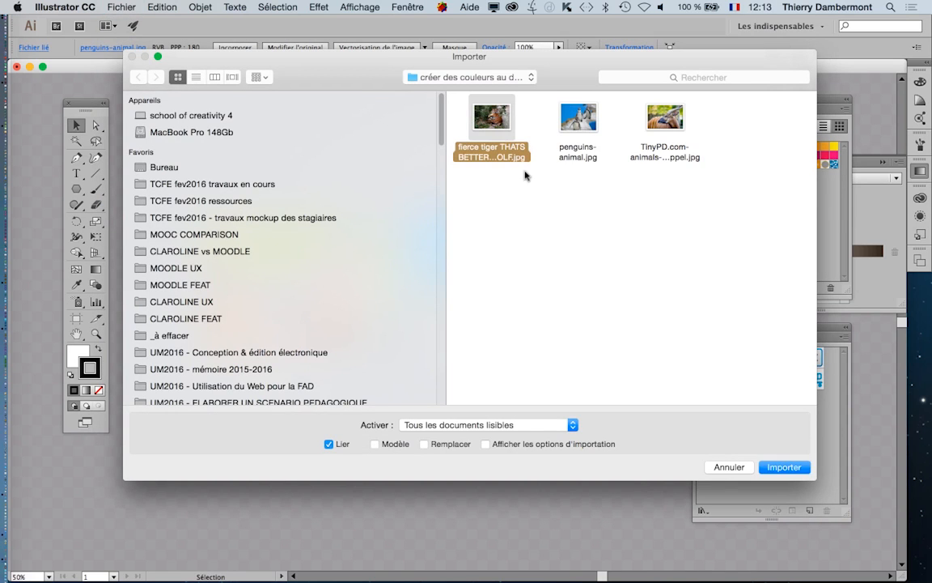
click(784, 467)
click(209, 374)
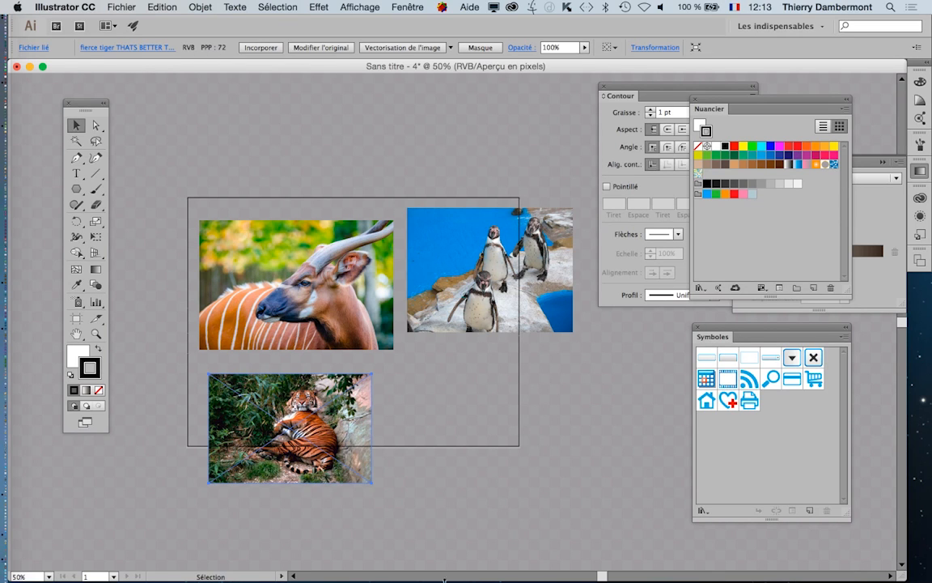
key(super+a)
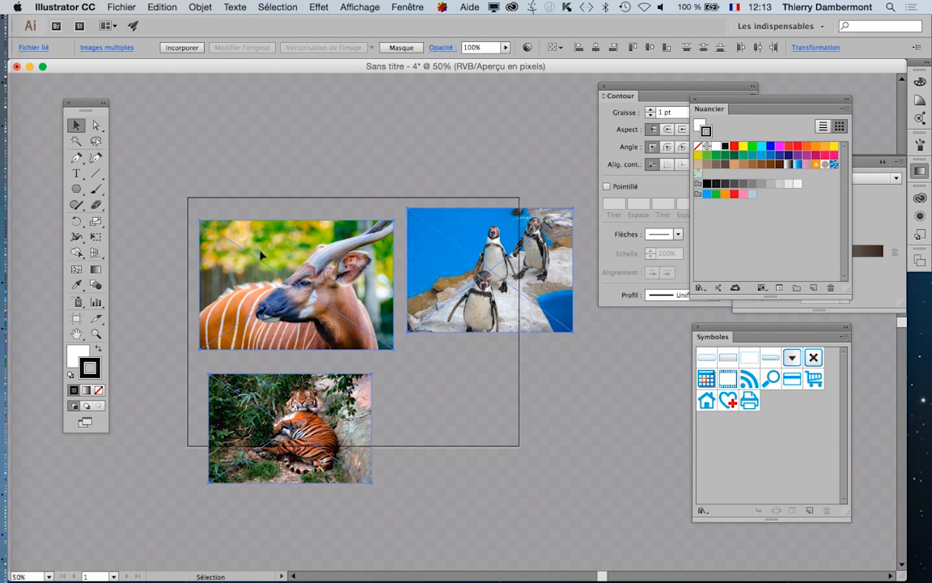
key(Delete)
Step: Place the antelope photo as a link, scaled to cover most of the artboard's width, and move it to the middle of the artboard
click(113, 7)
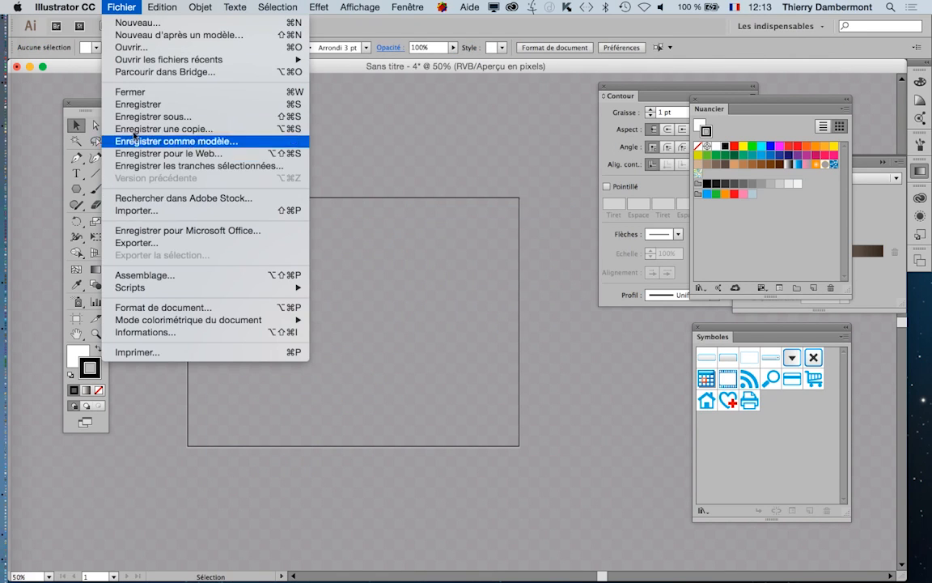
click(138, 211)
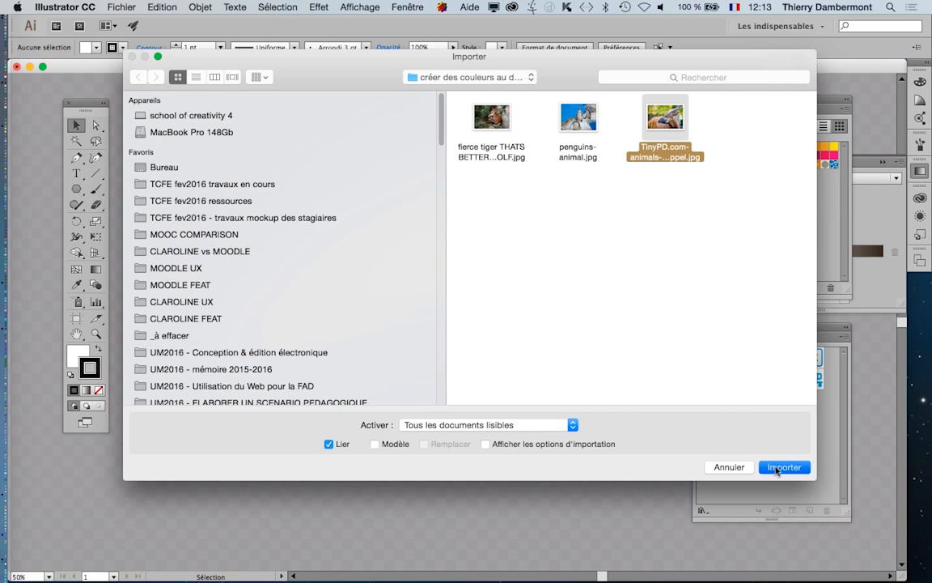
click(779, 469)
drag(310, 263, 495, 383)
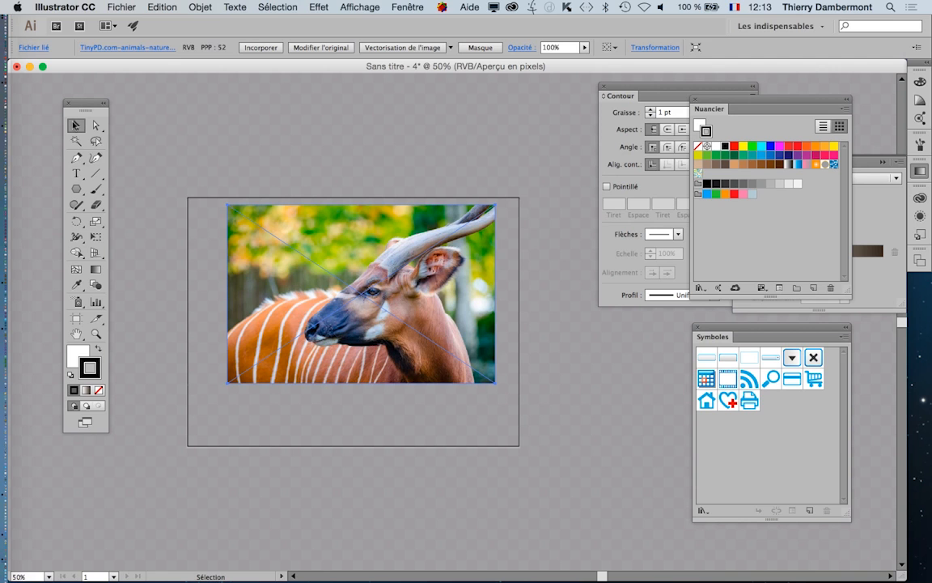
drag(344, 321, 331, 353)
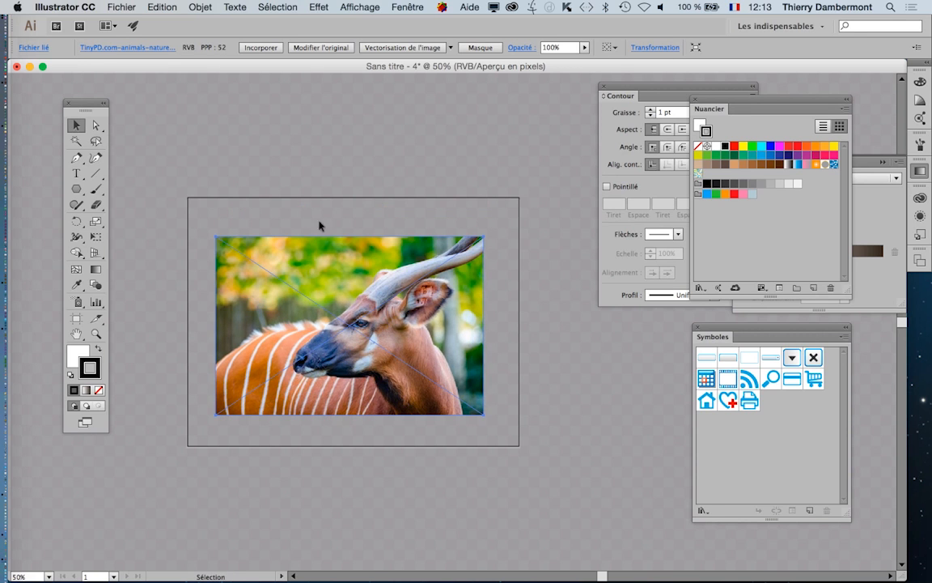
click(299, 198)
Step: Clear the stroke, swatches, symbols and gradient panels away from the workspace around the antelope photo
key(super+1)
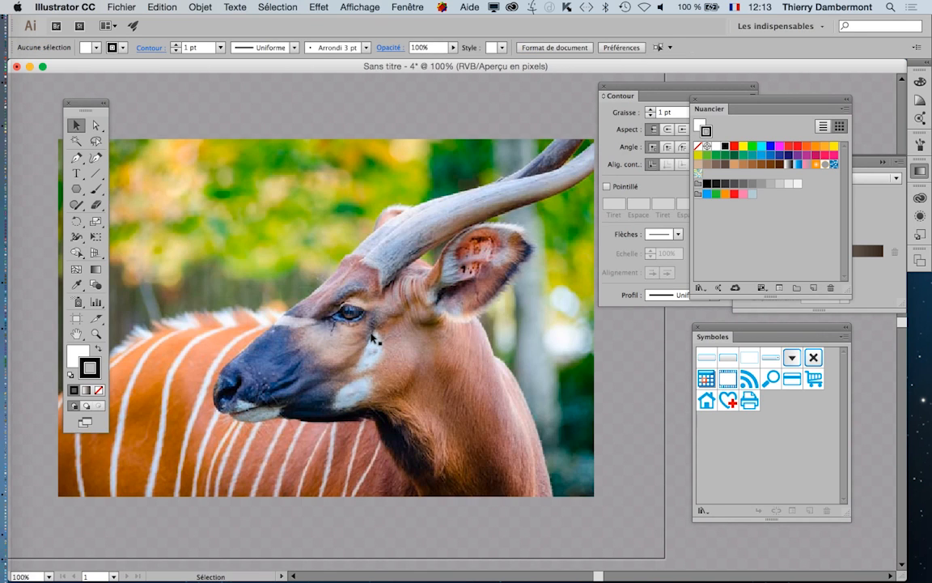
drag(361, 328, 394, 325)
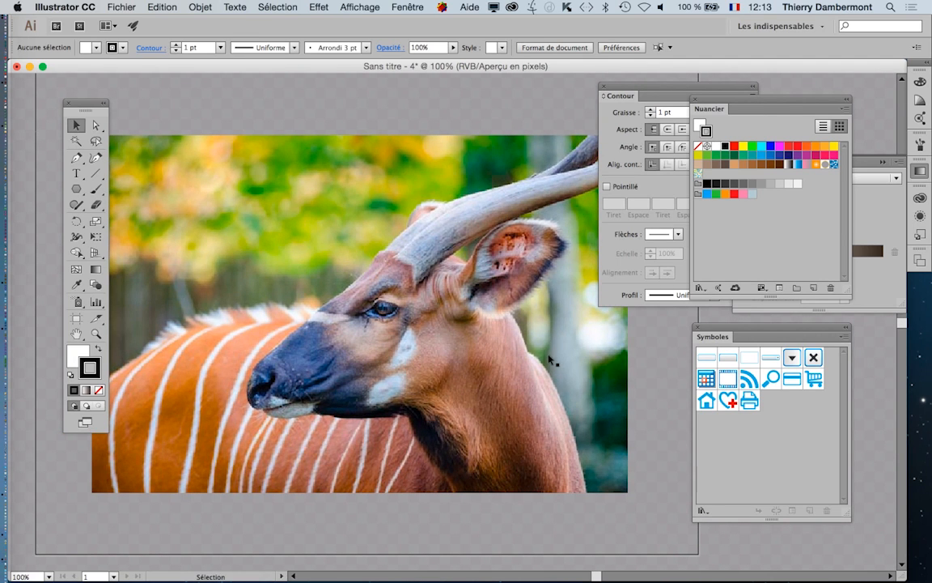
click(541, 77)
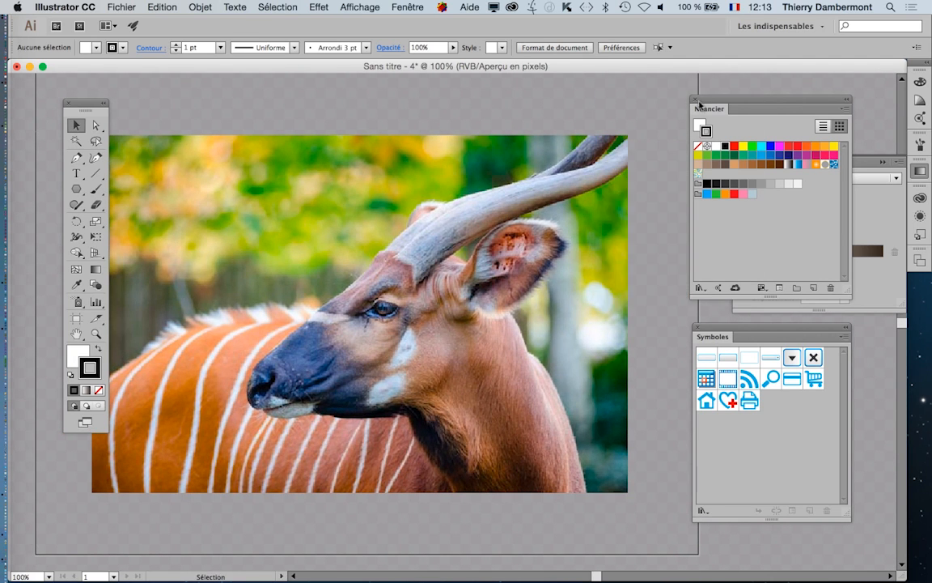
click(630, 92)
click(697, 327)
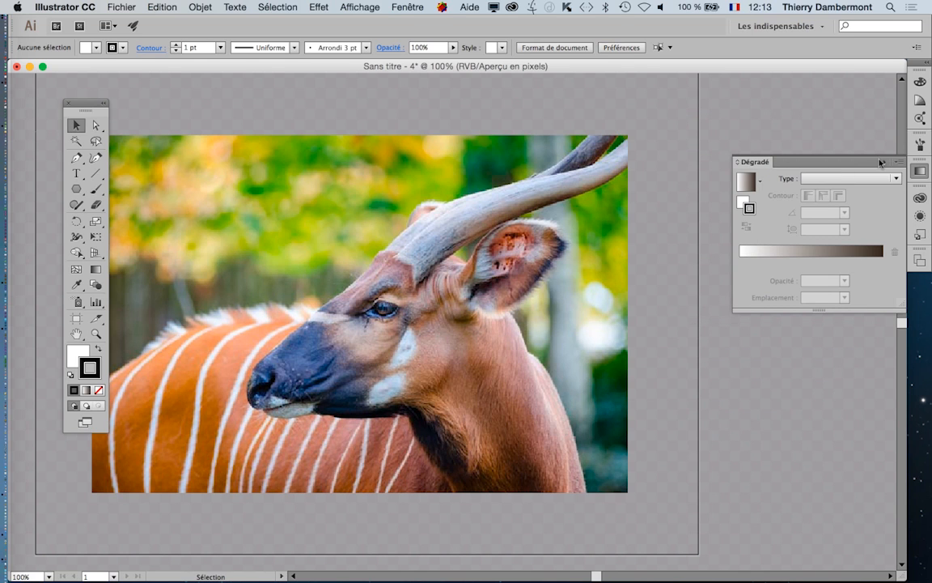
click(881, 162)
Step: Display the Links (Liens) panel, enlarge it so the full file name is readable, and place it beside the photo
click(407, 7)
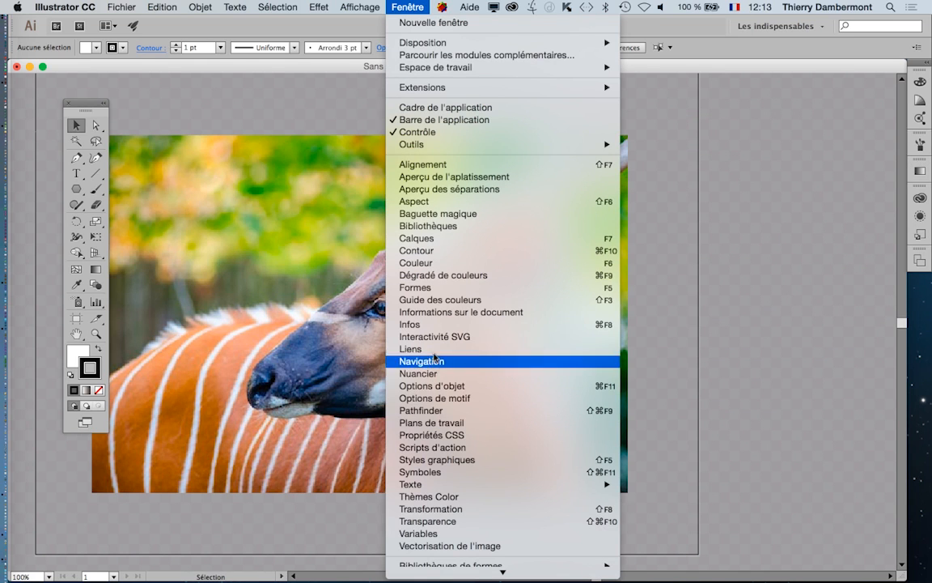
click(423, 349)
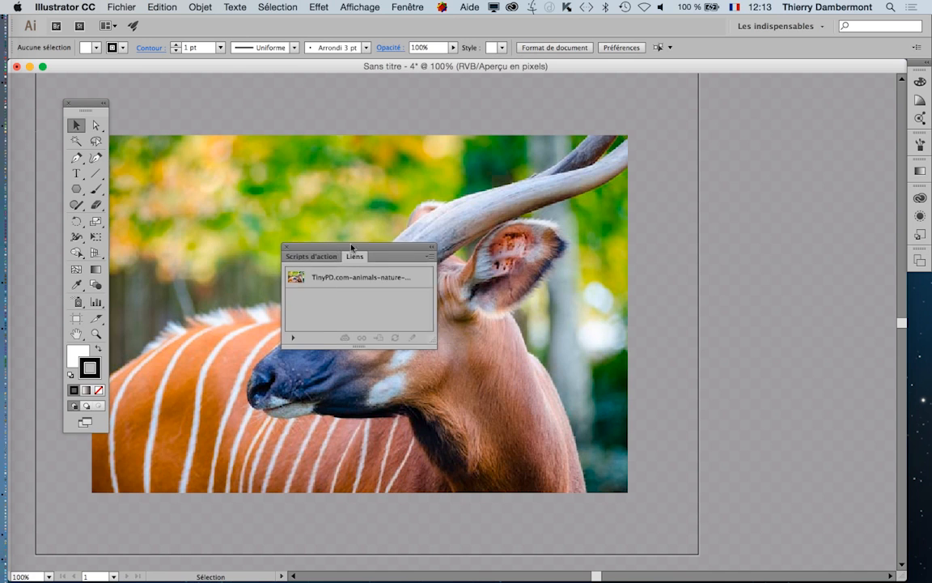
drag(351, 246, 645, 134)
drag(724, 229, 893, 284)
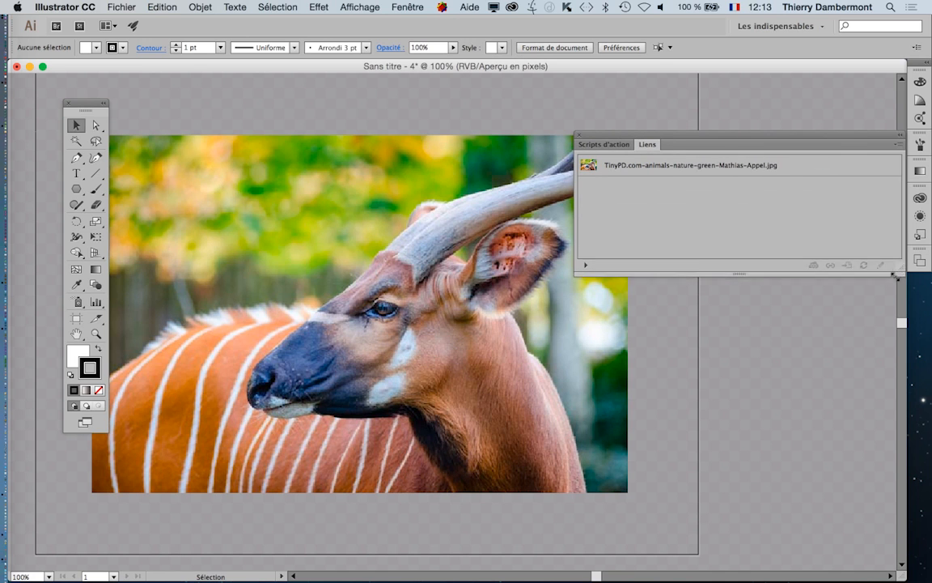
click(104, 5)
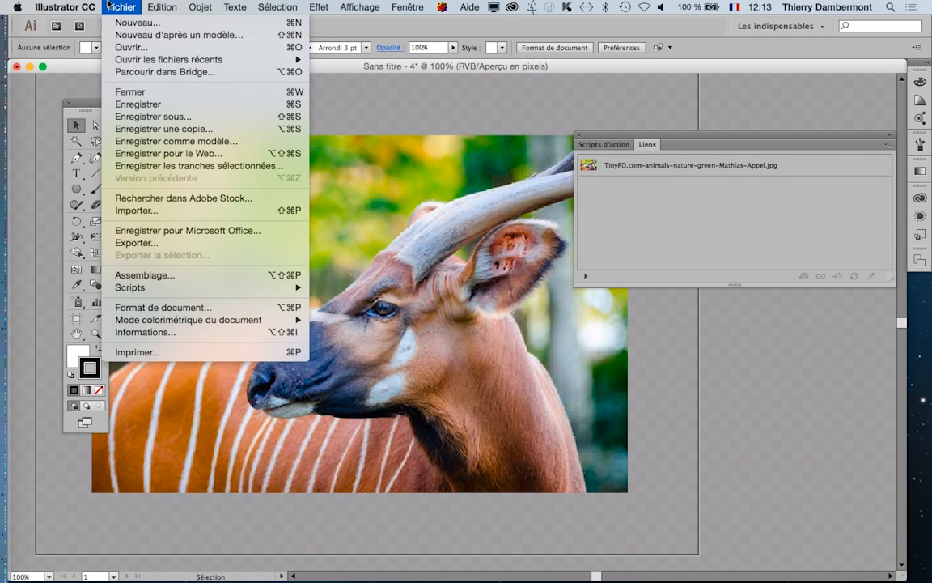
click(103, 5)
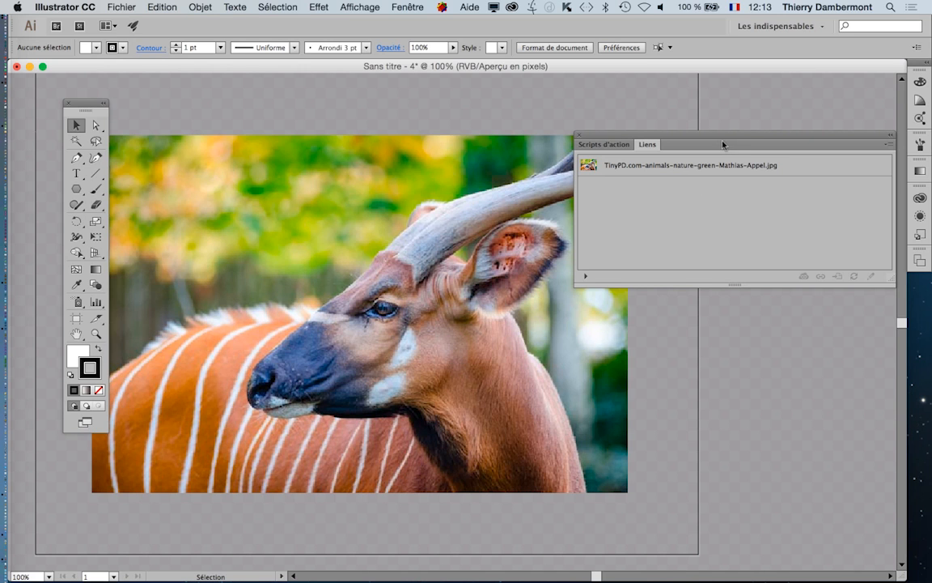
drag(718, 139, 715, 271)
Step: Examine the antelope photo's link entry and compare the photo on the artboard when selected and deselected
click(751, 300)
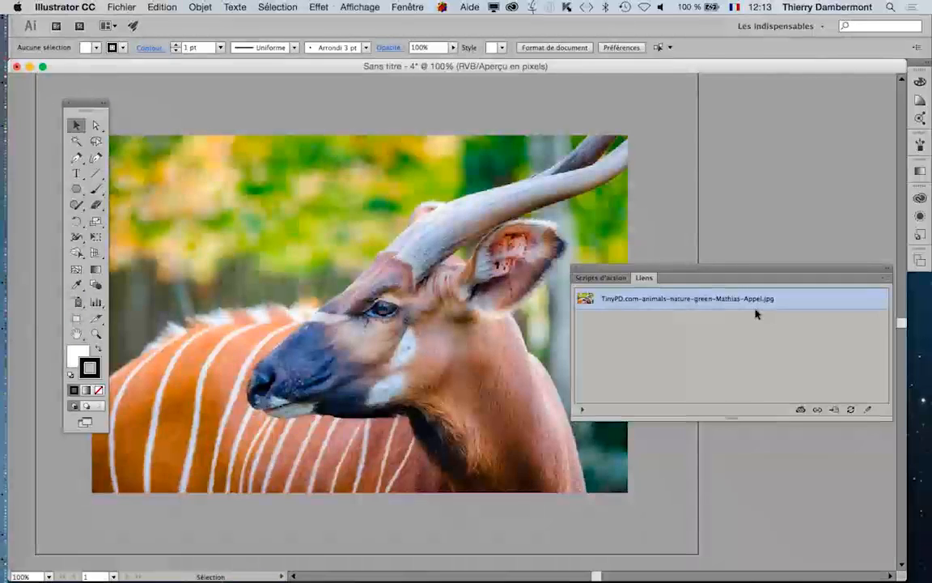
click(247, 186)
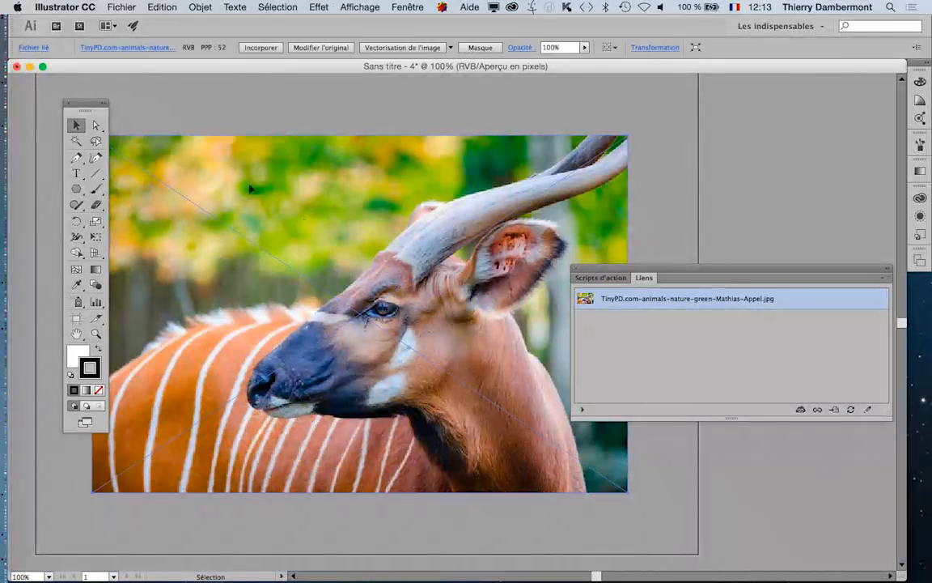
scroll(299, 227, down, 2)
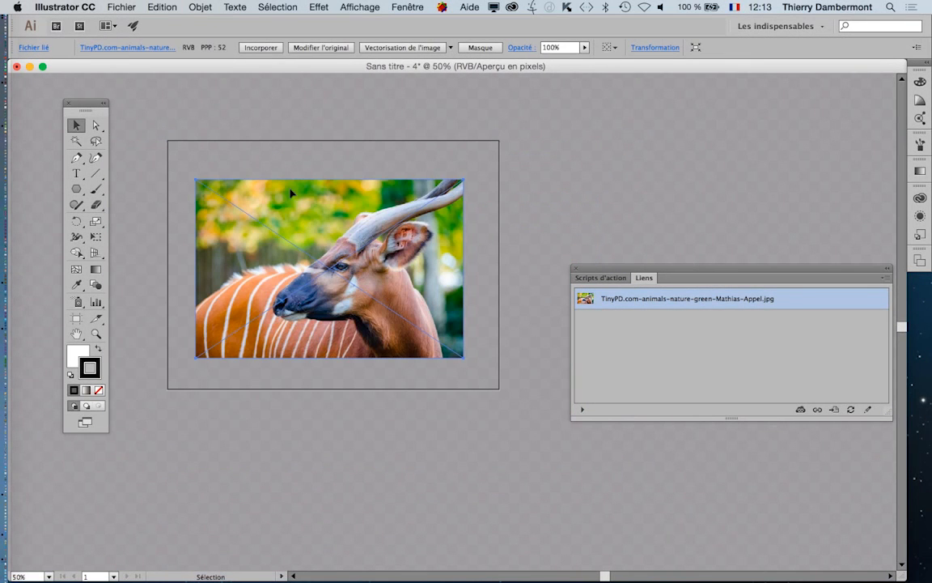
click(265, 166)
click(247, 190)
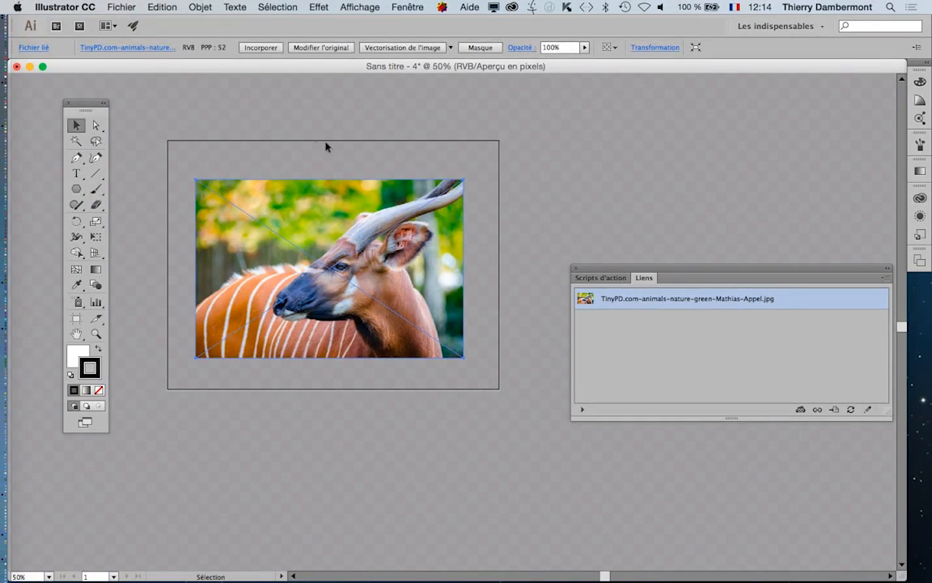
click(327, 146)
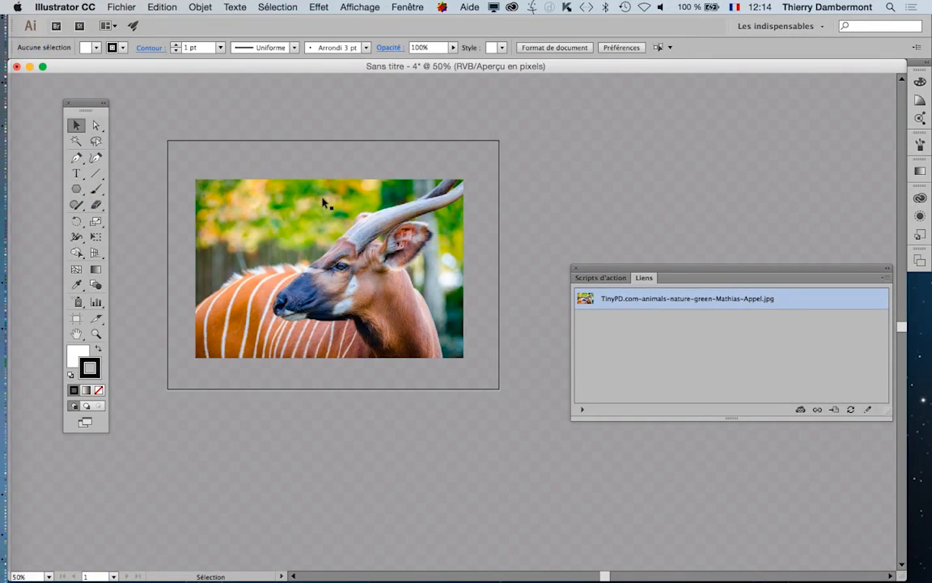
click(323, 201)
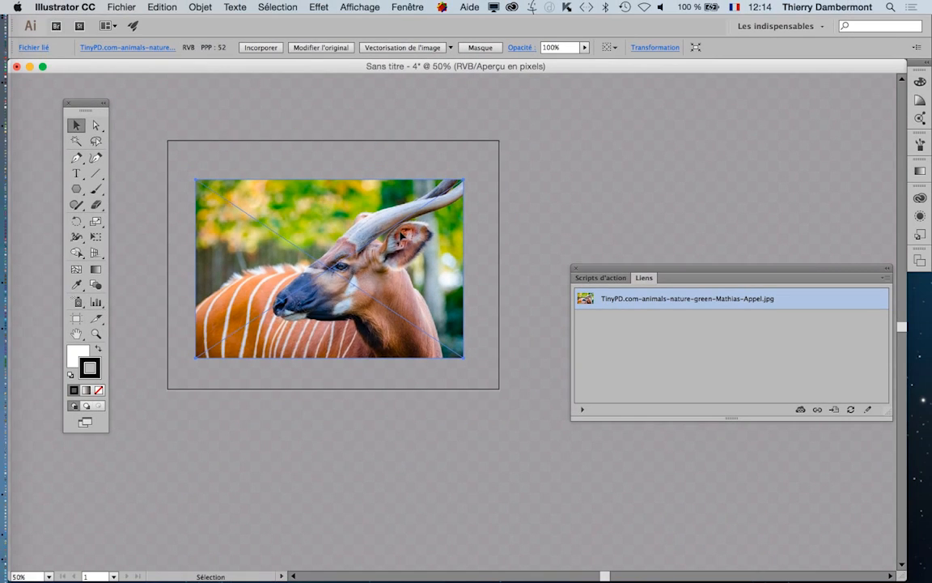
Step: Reposition the Links (Liens) panel beside the photo and embed the linked antelope image in the document
click(202, 7)
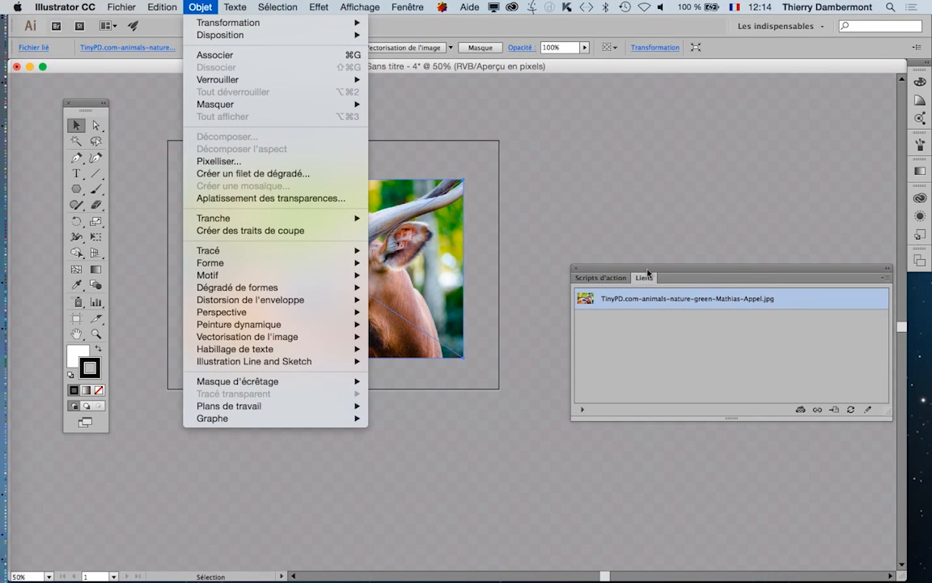
click(648, 272)
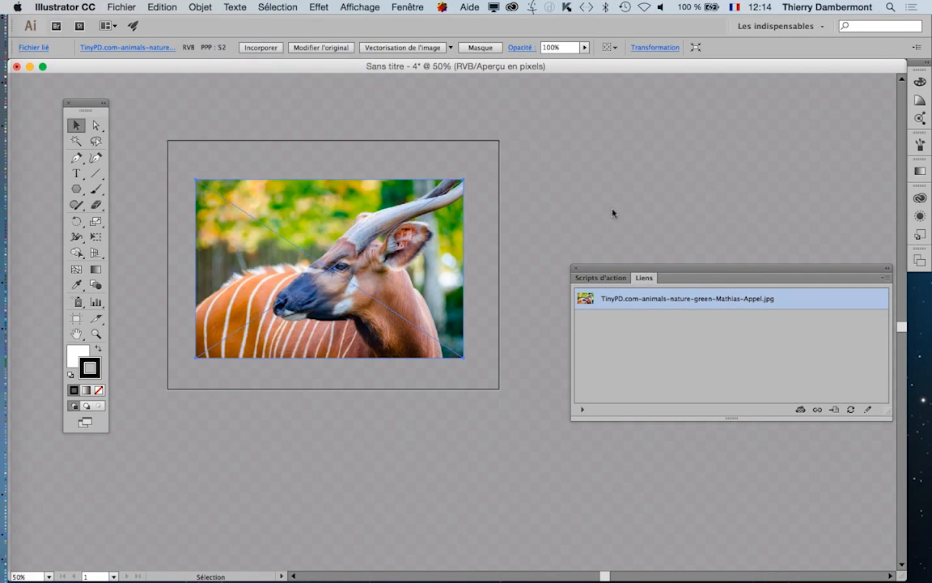
drag(645, 277, 592, 172)
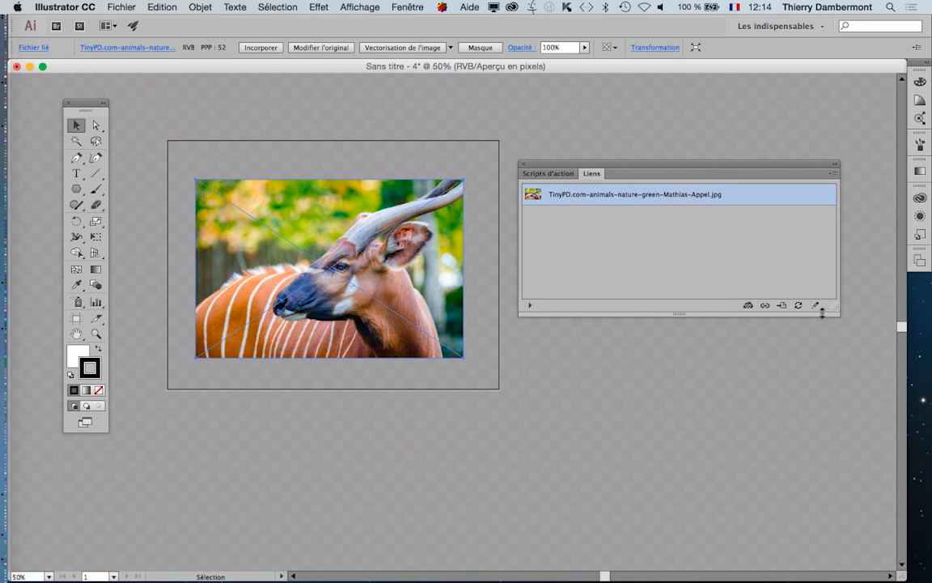
drag(835, 311, 770, 330)
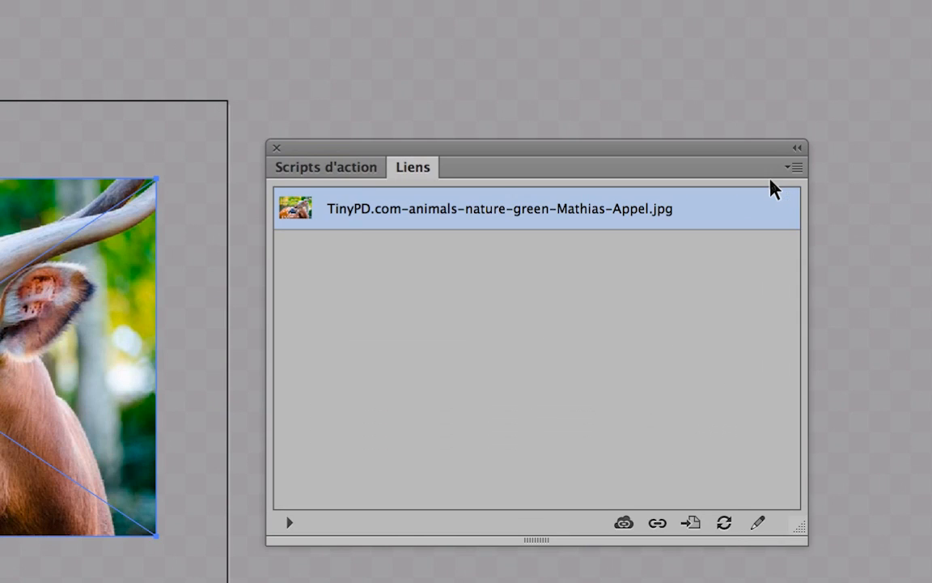
click(795, 167)
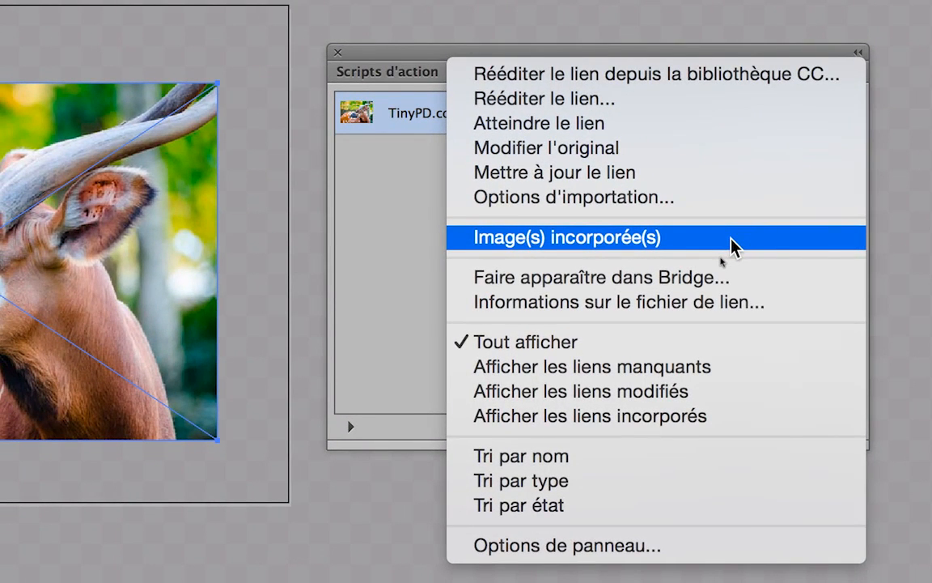
click(731, 238)
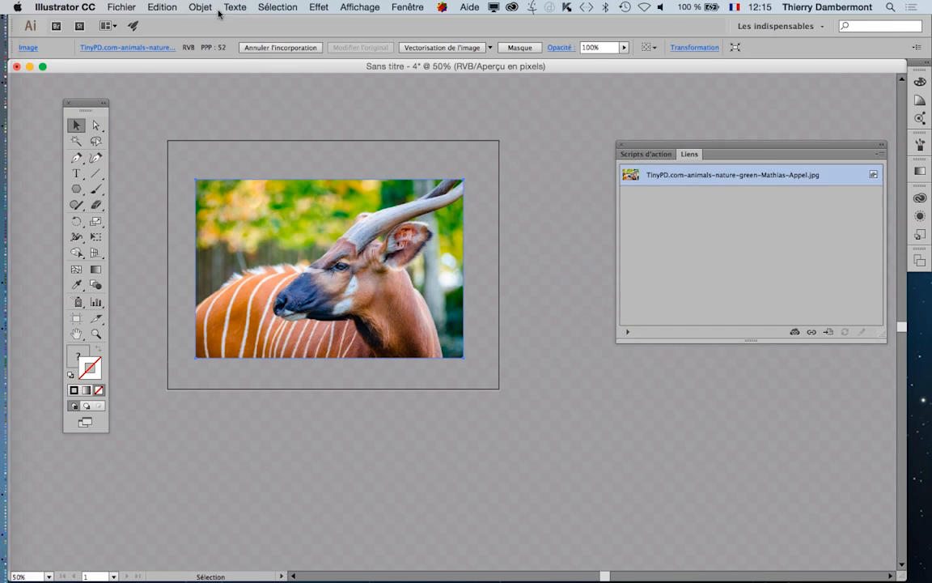
Step: Create a colour object mosaic from the embedded antelope photo, 4 tiles wide by 4 tiles high
click(208, 8)
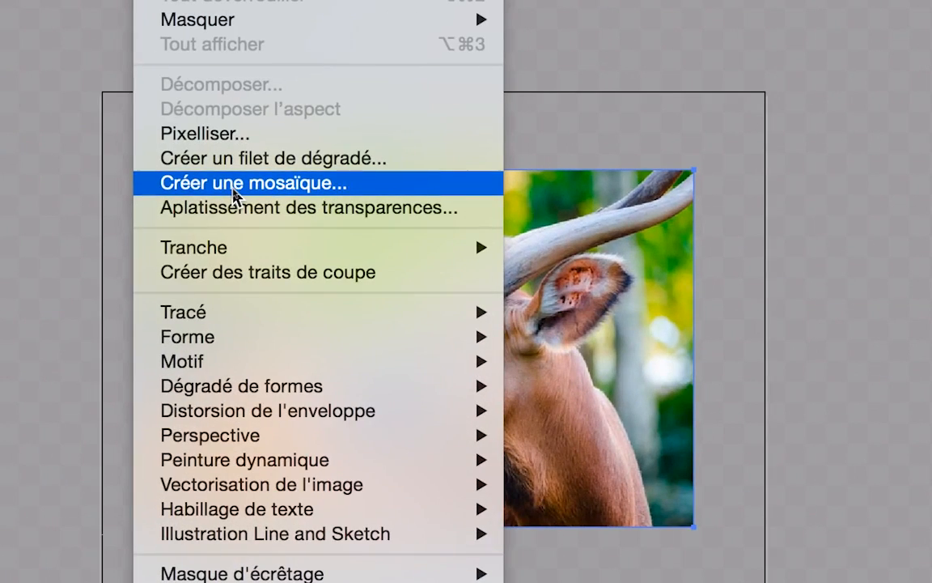
click(234, 187)
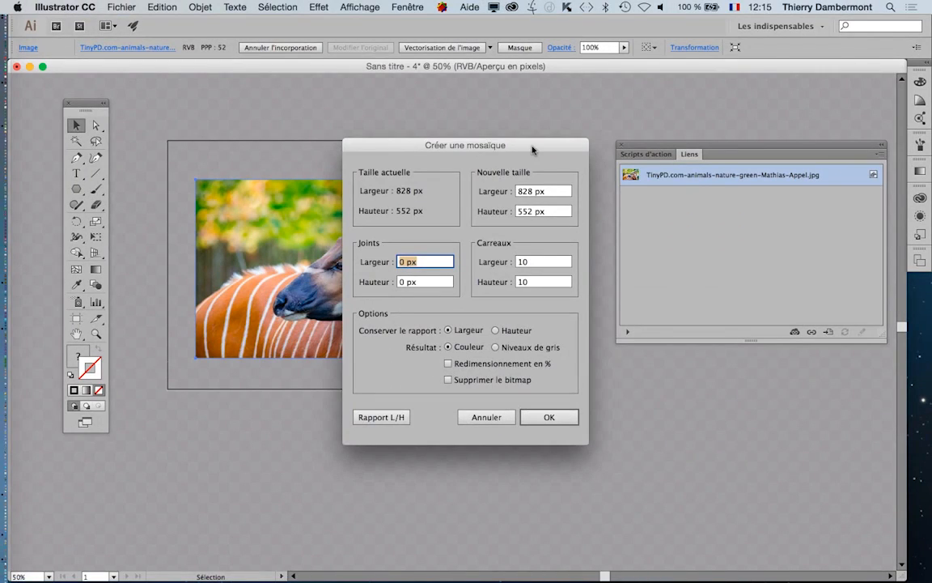
drag(812, 107, 931, 32)
drag(686, 108, 711, 97)
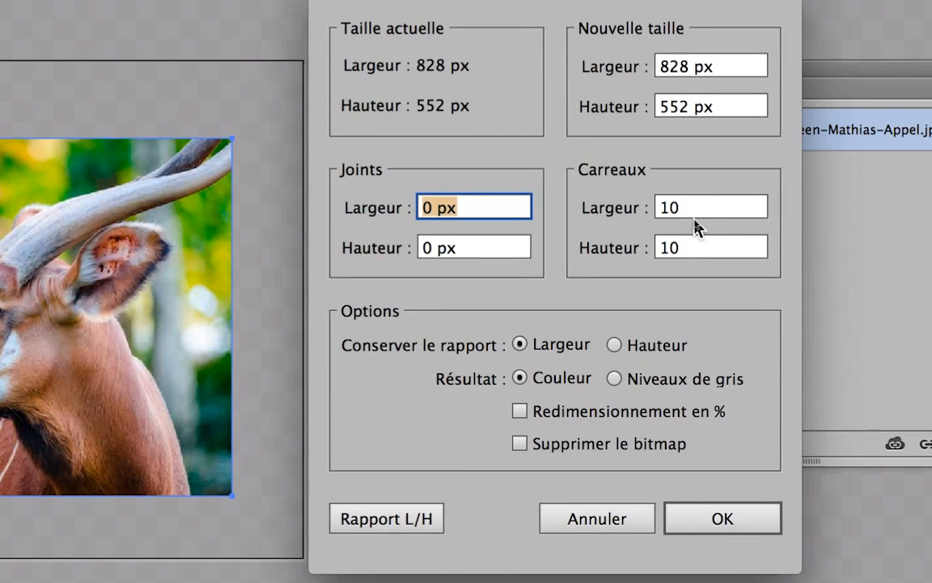
click(677, 214)
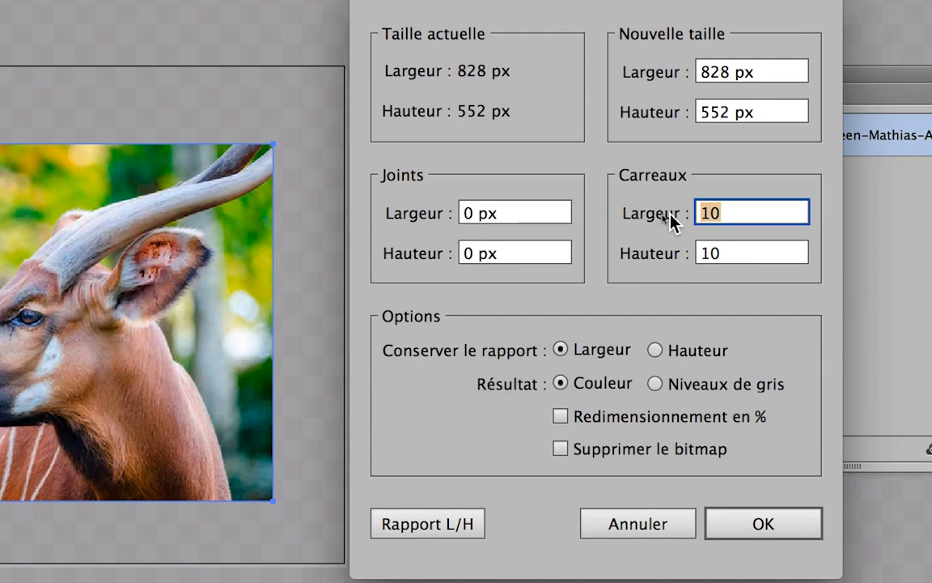
text(4)
key(Tab)
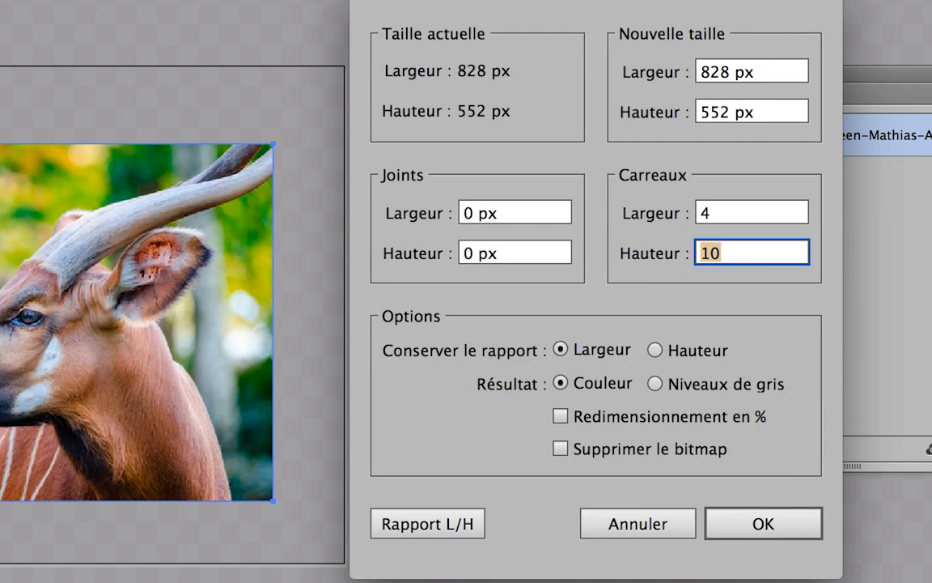
text(4)
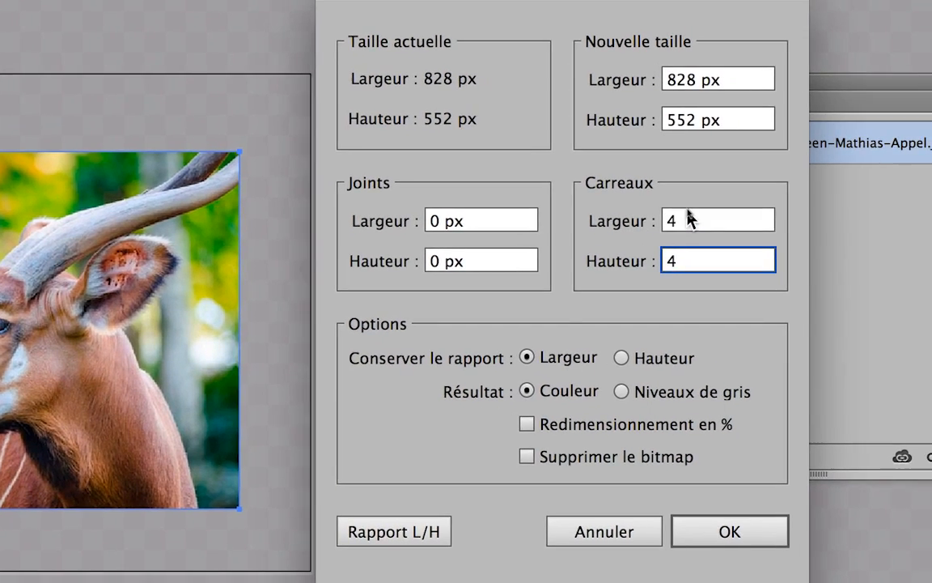
double_click(706, 216)
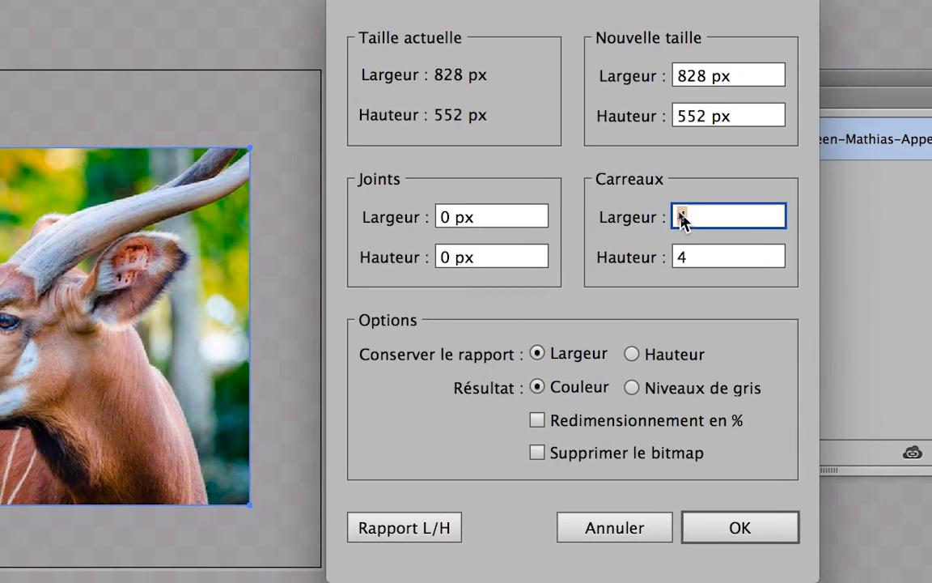
double_click(688, 256)
click(740, 527)
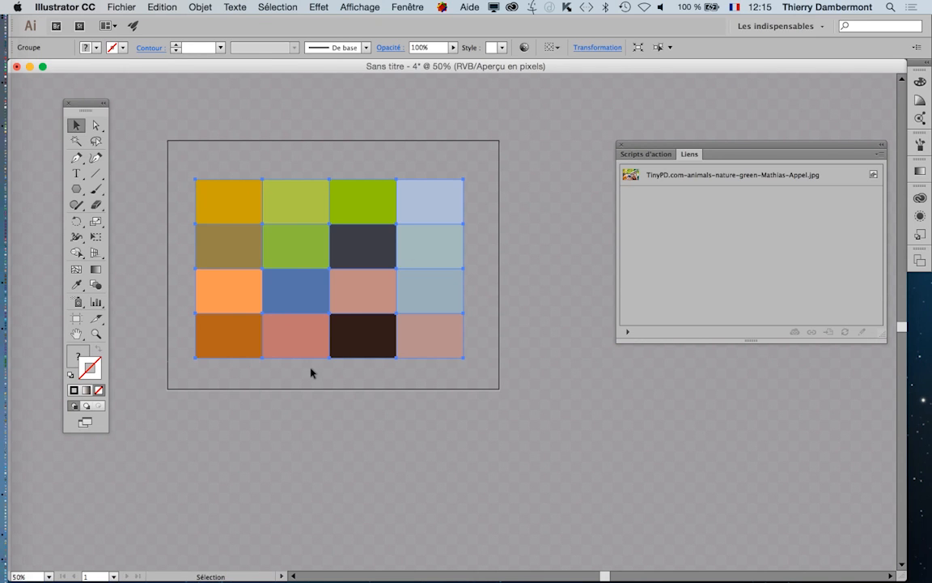
Step: Display the Layers (Calques) panel, enlarge it next to the mosaic, and expand Calque 1 to list its contents
click(407, 7)
click(441, 239)
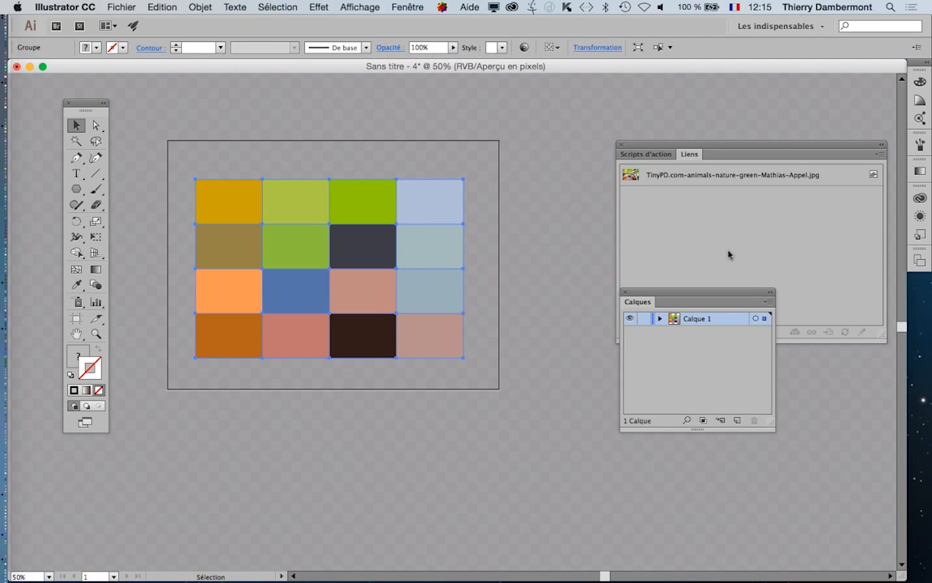
click(661, 321)
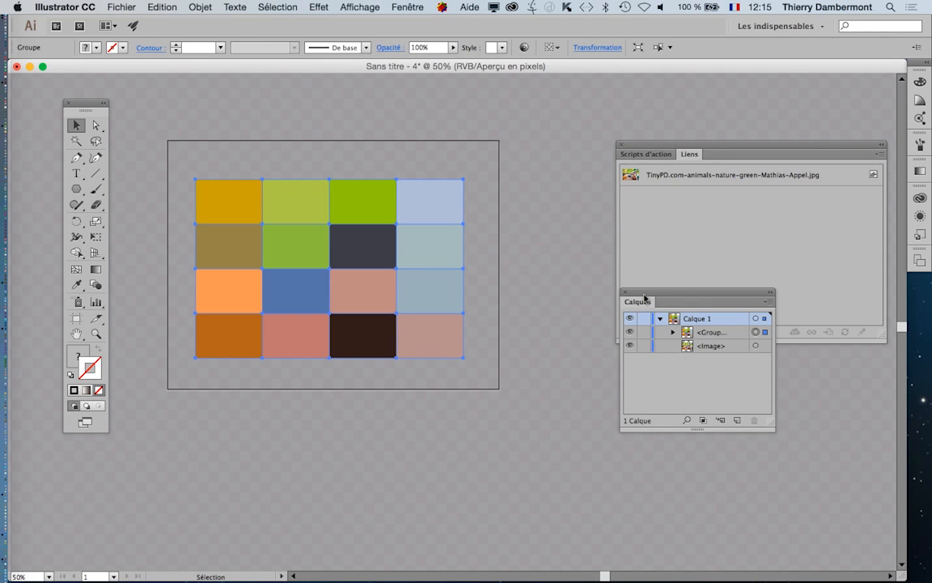
drag(649, 298, 534, 127)
drag(639, 253, 740, 289)
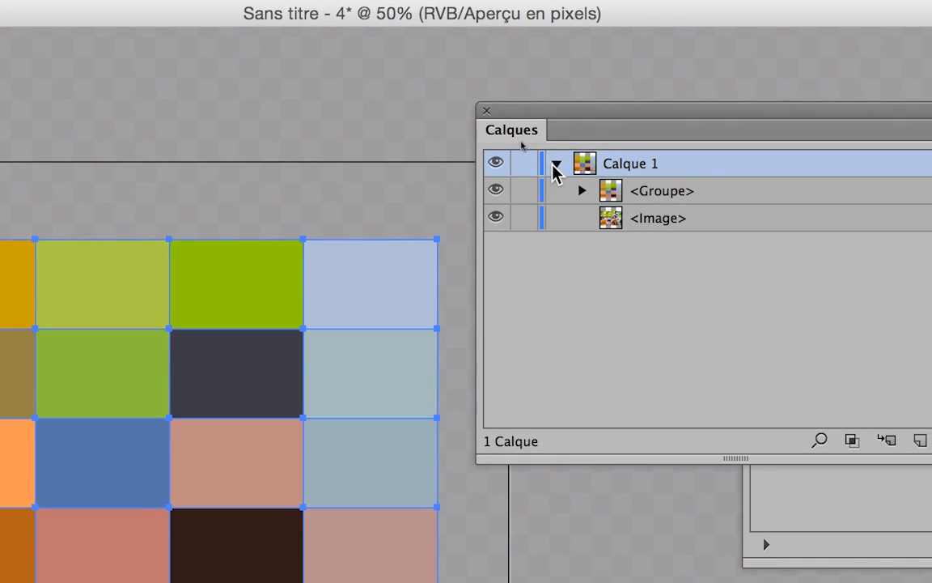
click(505, 166)
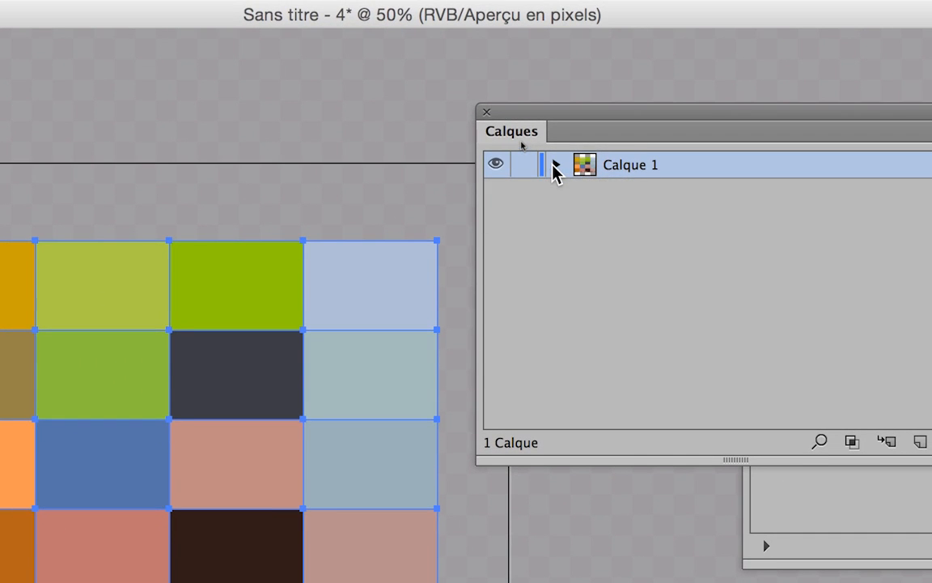
click(506, 165)
Step: Delete the original antelope <Image> from Calque 1 and check the individual paths inside the mosaic group
drag(671, 220, 752, 338)
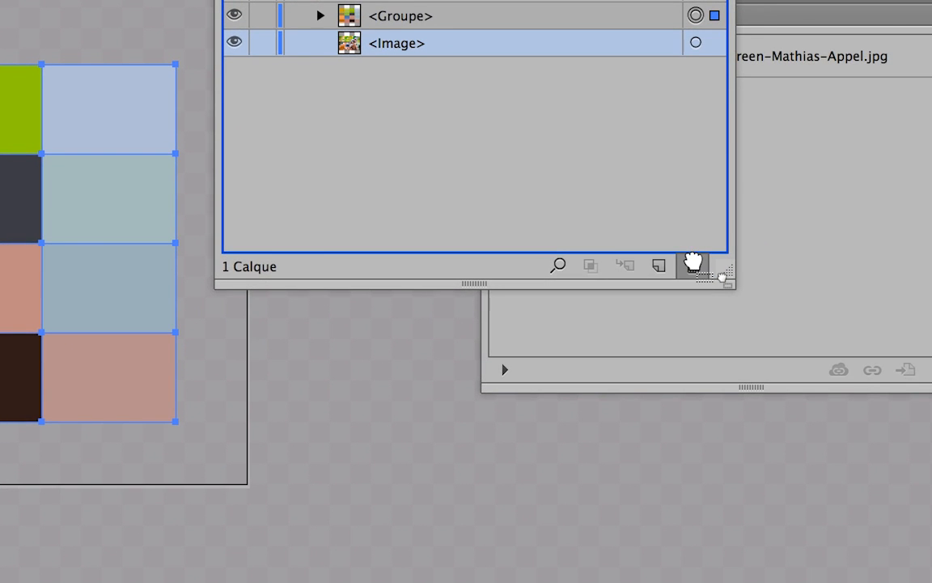
drag(693, 261, 696, 263)
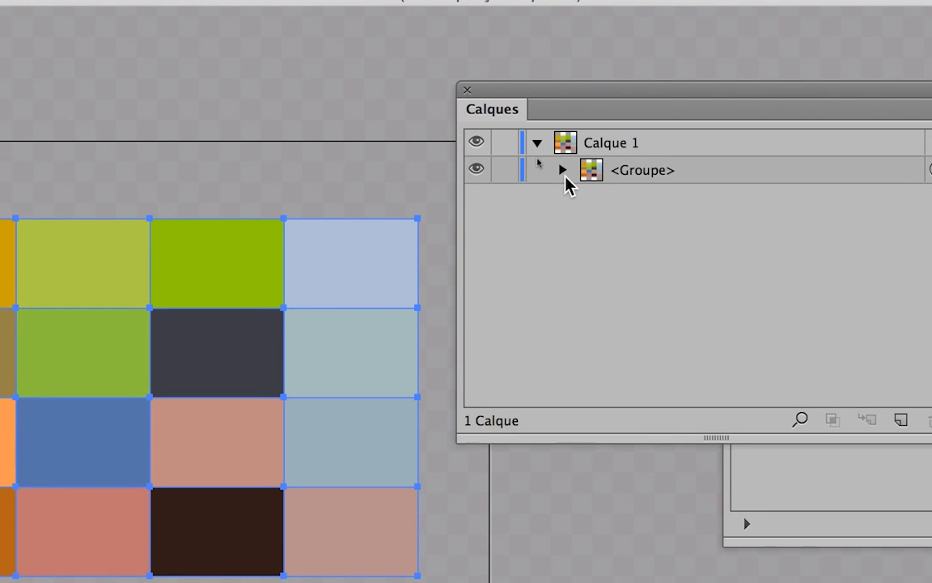
click(508, 157)
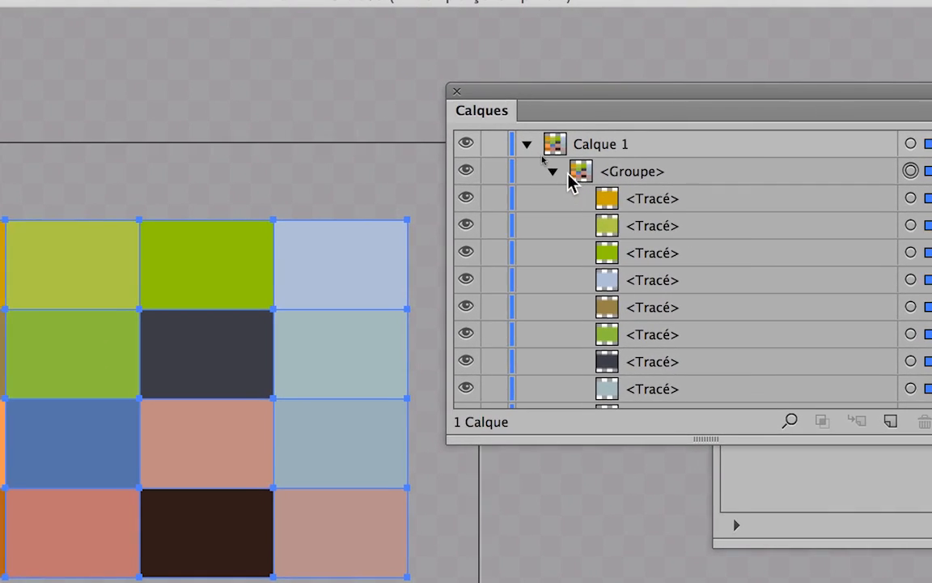
click(553, 172)
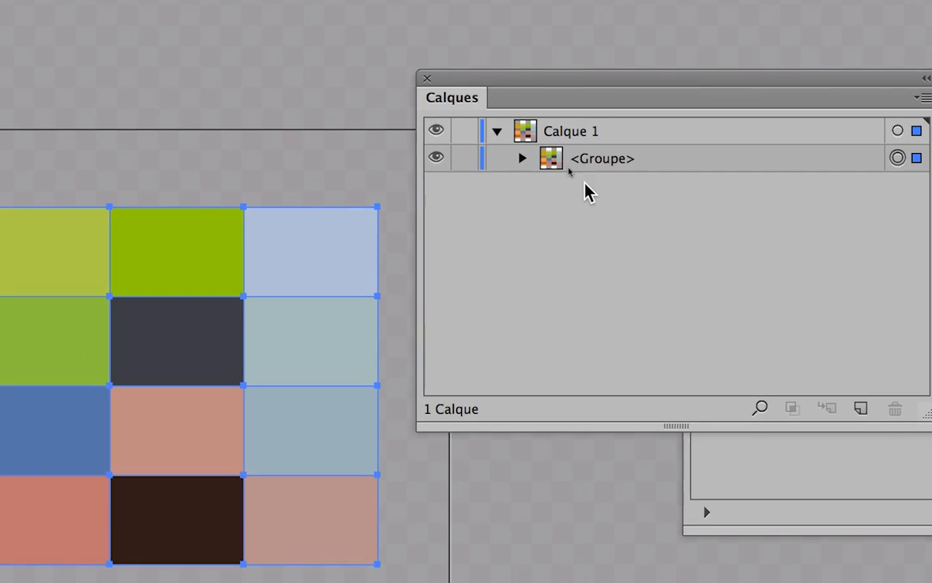